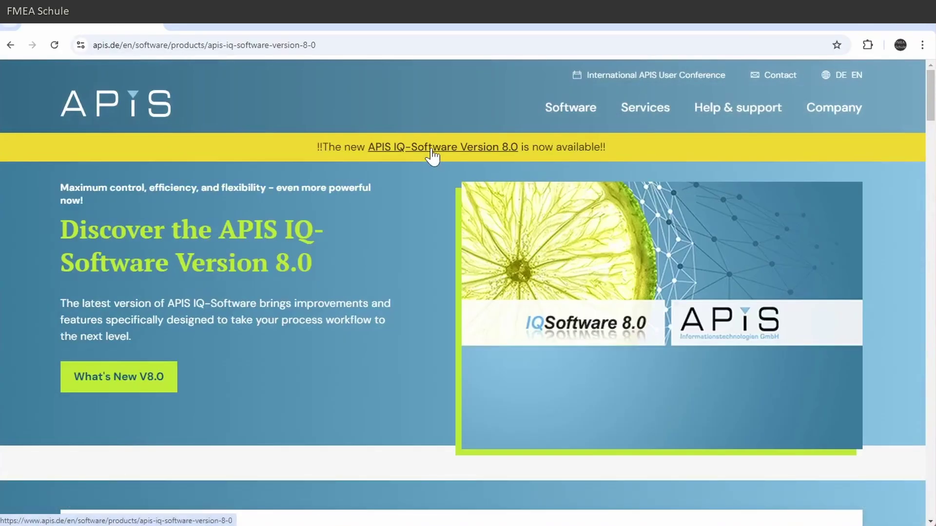
# Open the V8.0 what's-new release notes PDF and scroll to the AI input support section
pyautogui.click(133, 376)
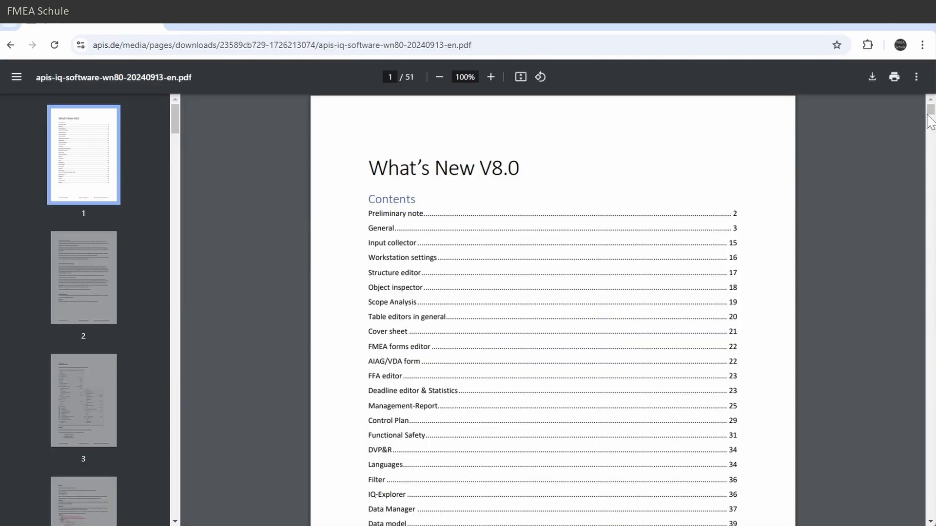
pyautogui.click(930, 134)
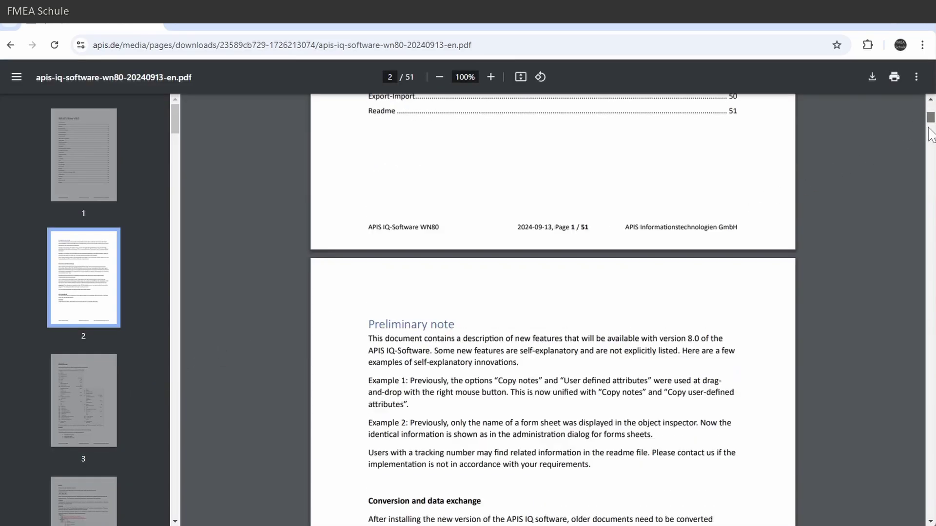
pyautogui.moveTo(930, 129); pyautogui.dragTo(929, 522)
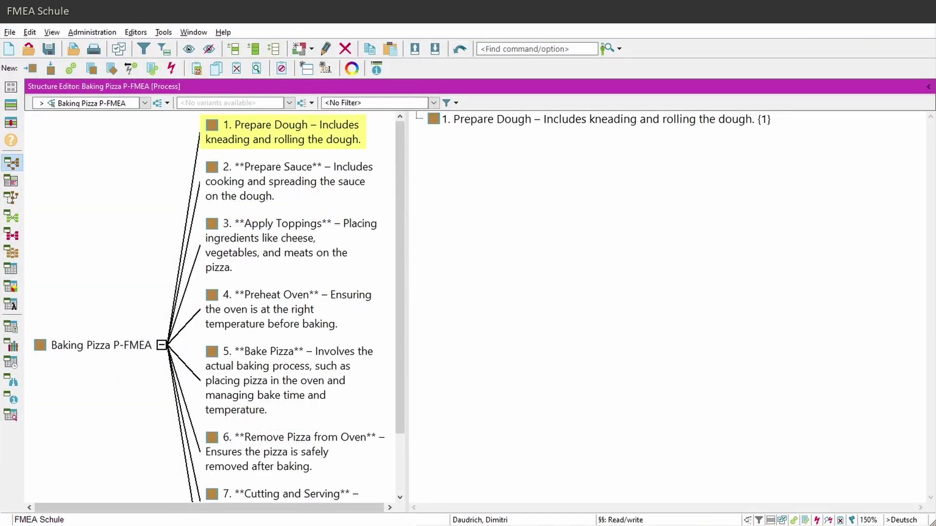
# Copy an AI prompt for new 1. Prepare Dough functions, including project, structure and system element context
pyautogui.rightClick(268, 130)
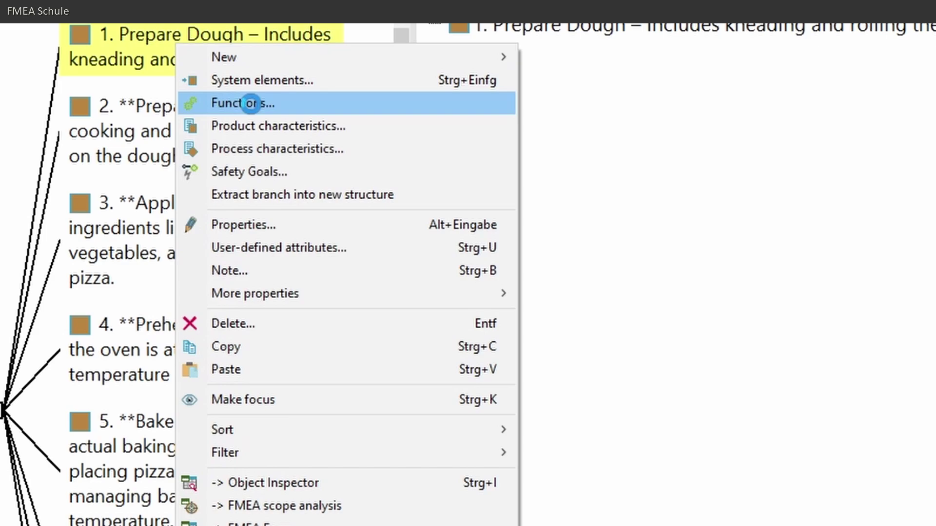
pyautogui.click(251, 104)
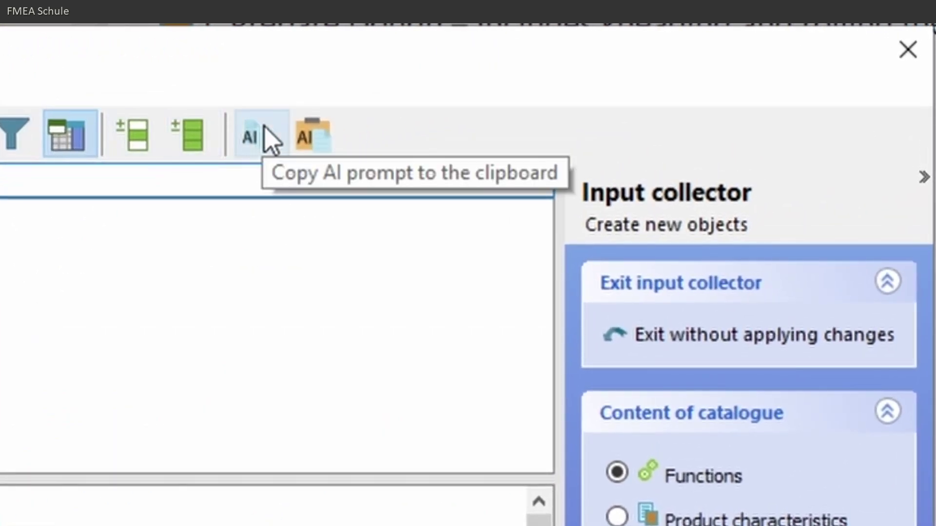
pyautogui.click(264, 129)
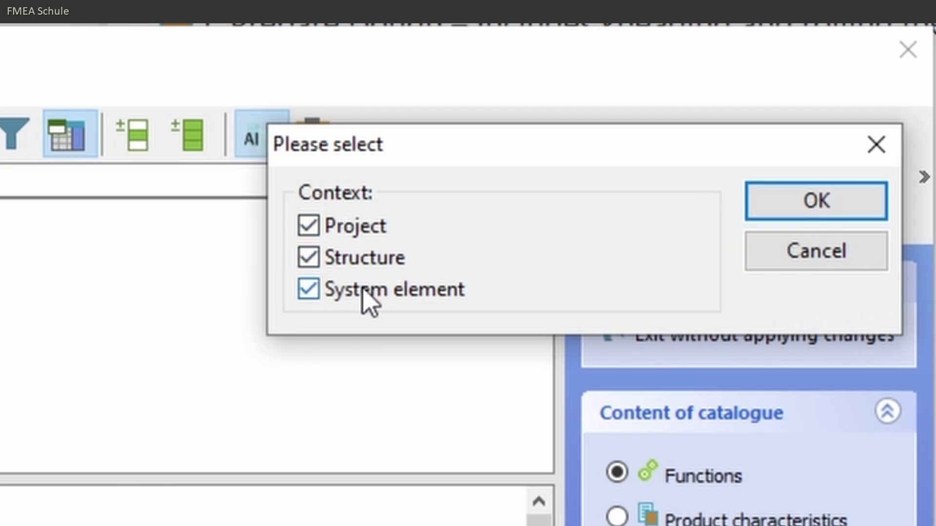
pyautogui.click(823, 206)
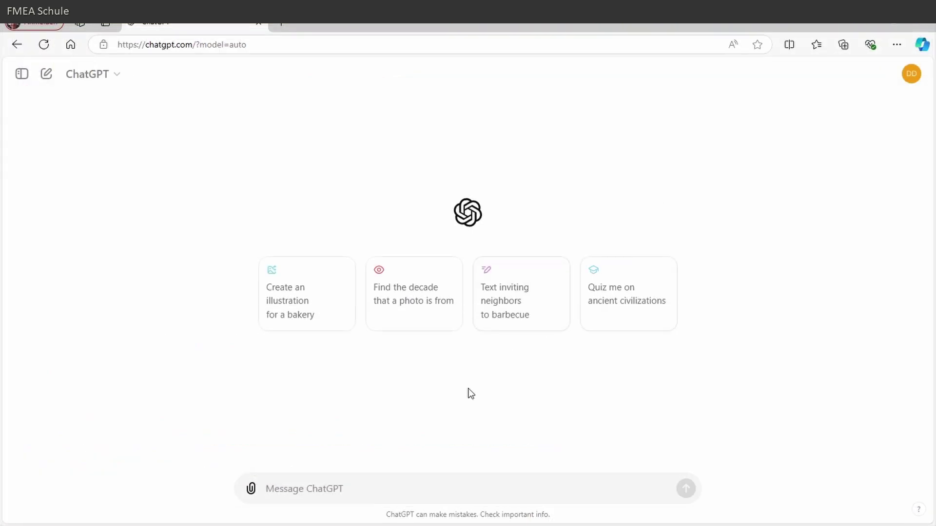
# Paste the prompt into ChatGPT, send it, and copy the six suggested functions
pyautogui.click(367, 485)
pyautogui.write('Context: Project: Project Baking Pizza FMEA type: Process Structure: Baking Pizza P-FMEA System elements: Baking Pizza P-FMEA; 1. Prepare Dough – Includes kneading and rolling the dough. Wanted: Functions')
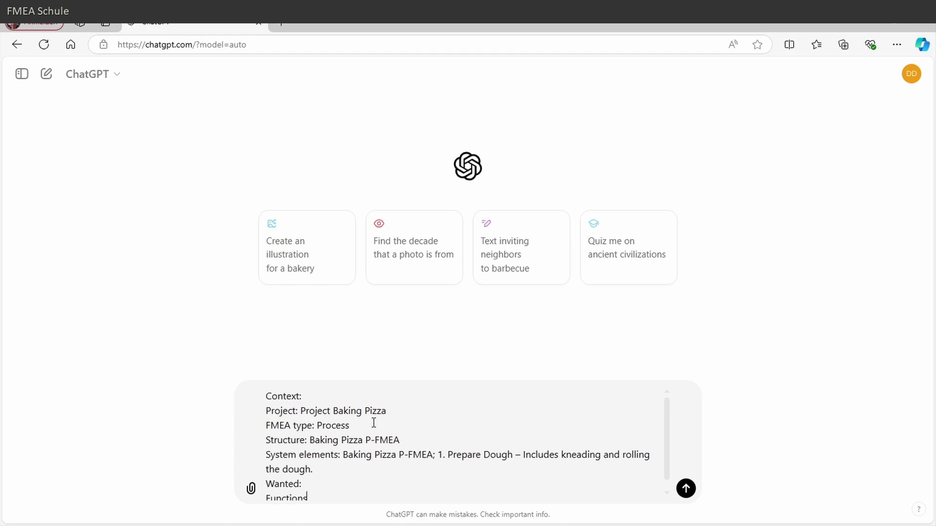
pyautogui.press('Return')
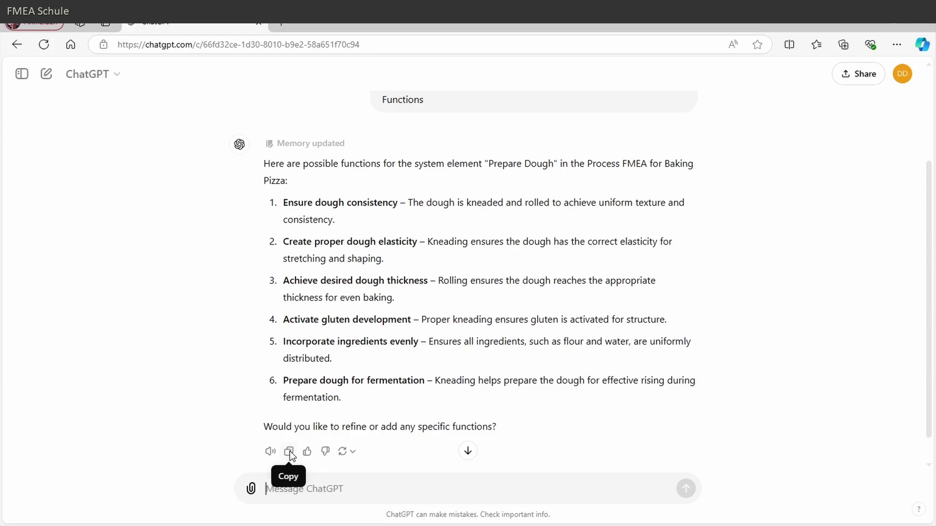
pyautogui.click(289, 452)
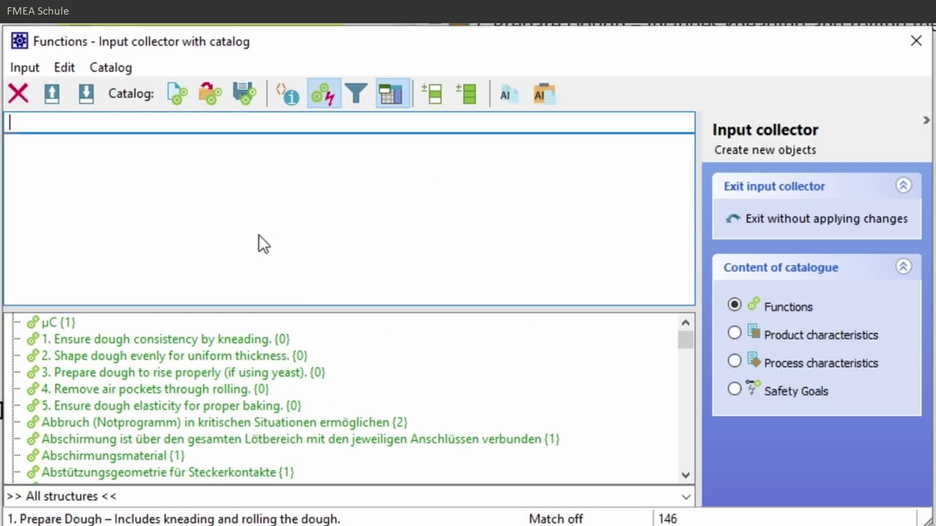
# Paste ChatGPT's answer, add all six suggestions as Prepare Dough functions, and select them
pyautogui.click(548, 94)
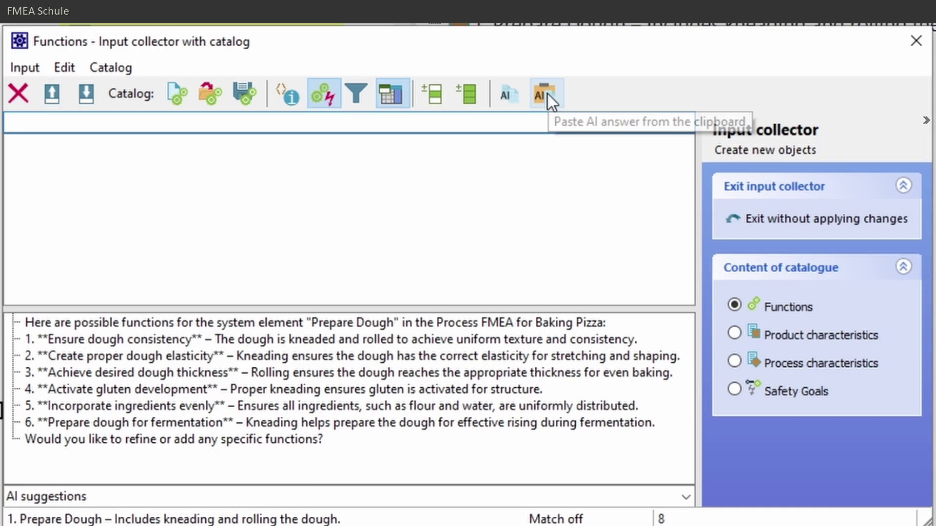
pyautogui.click(139, 339)
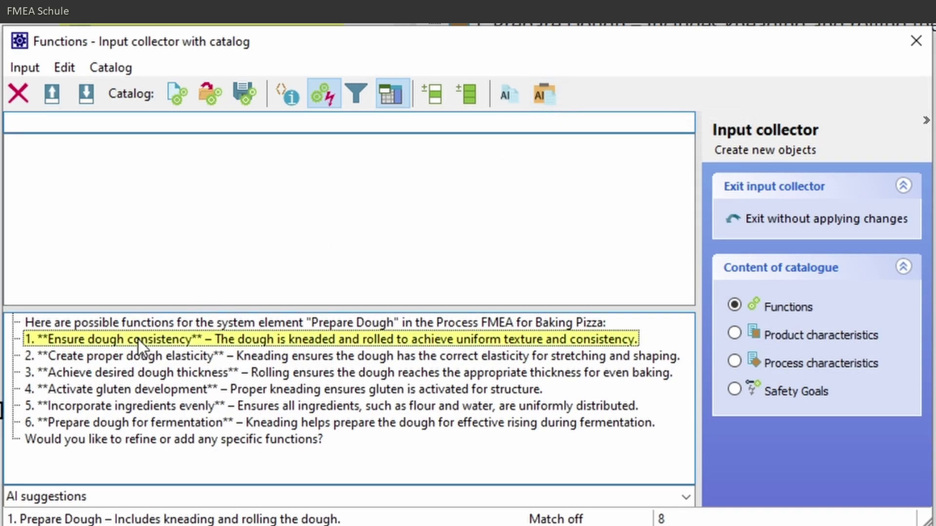
pyautogui.keyDown('shift'); pyautogui.click(121, 424); pyautogui.keyUp('shift')
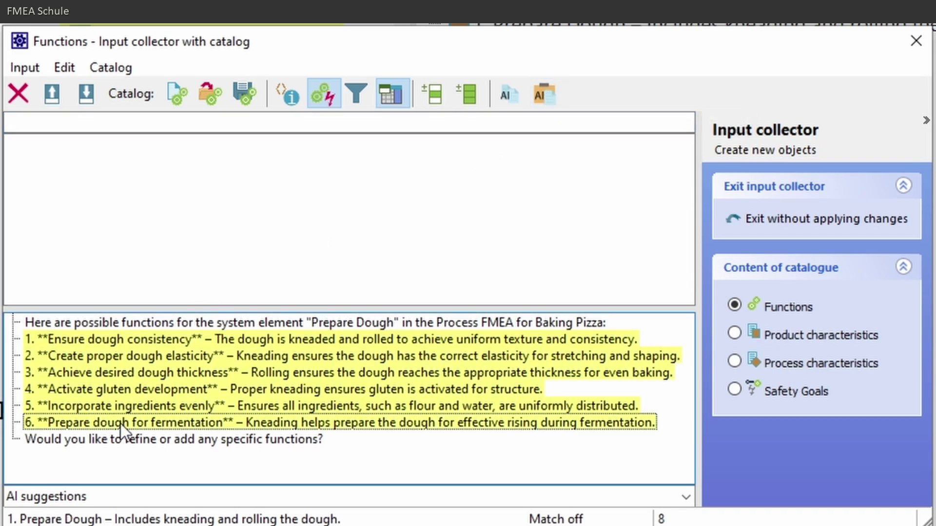
pyautogui.moveTo(121, 423); pyautogui.dragTo(103, 262)
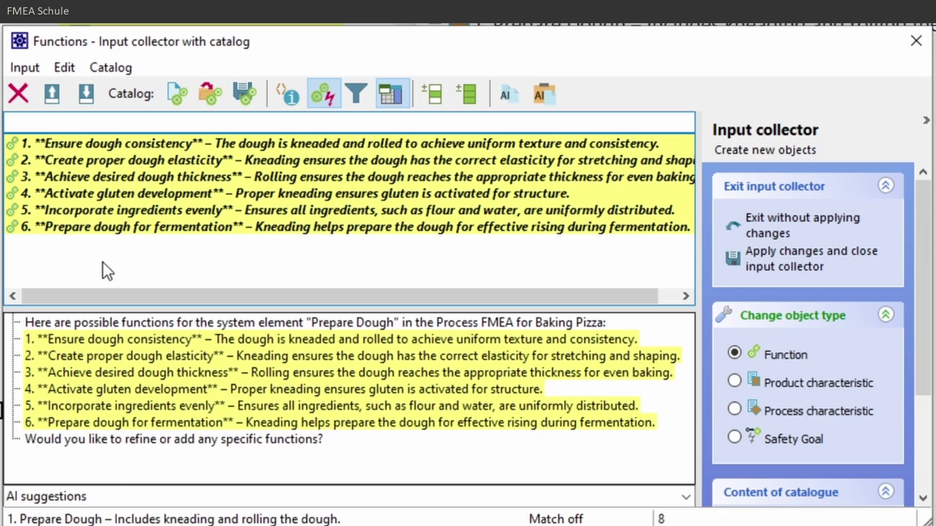
pyautogui.press('Return')
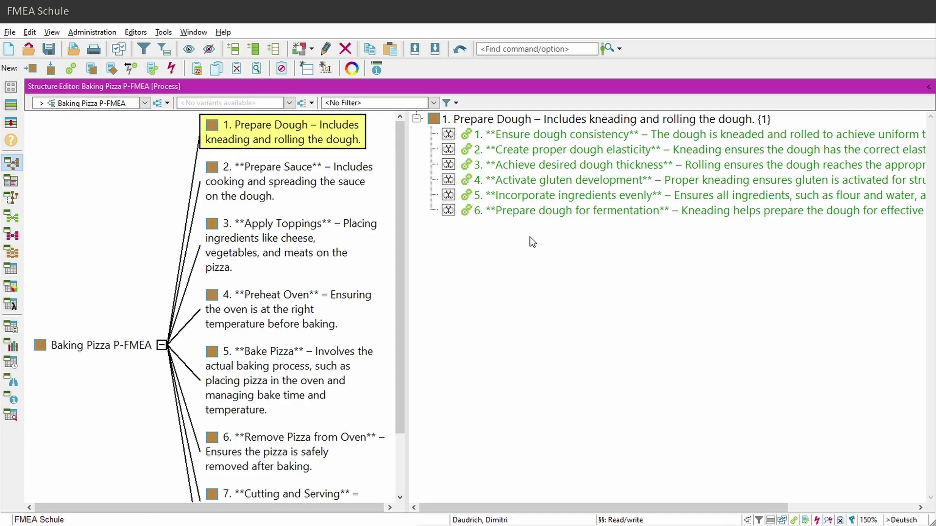
pyautogui.click(573, 212)
pyautogui.keyDown('shift'); pyautogui.click(552, 137); pyautogui.keyUp('shift')
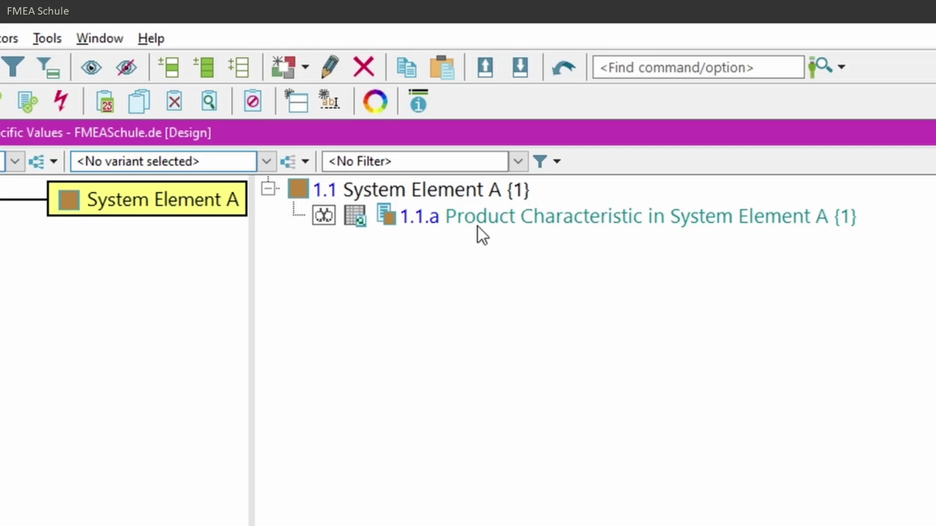
# Select characteristic 1.1.a and view the structure as Variants 1, 2 and 3, ending on Variant 1
pyautogui.click(453, 135)
pyautogui.click(262, 170)
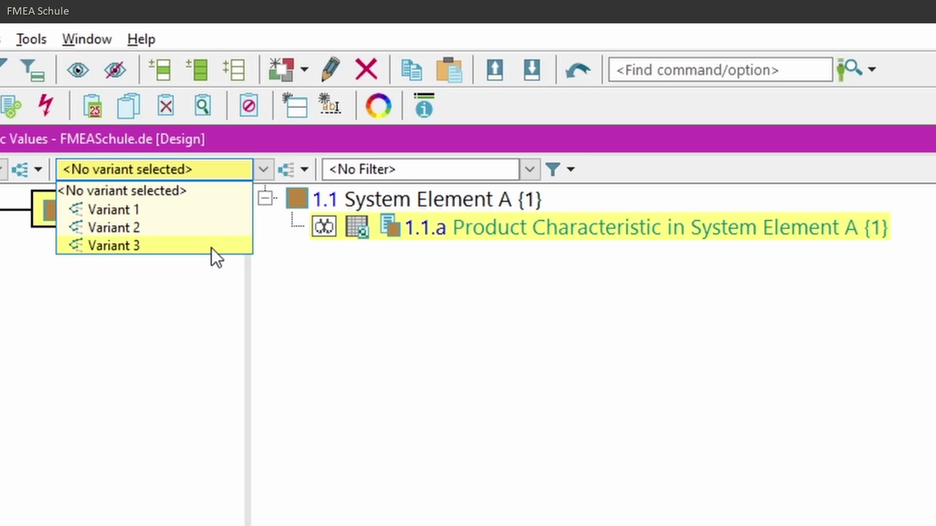
pyautogui.click(229, 213)
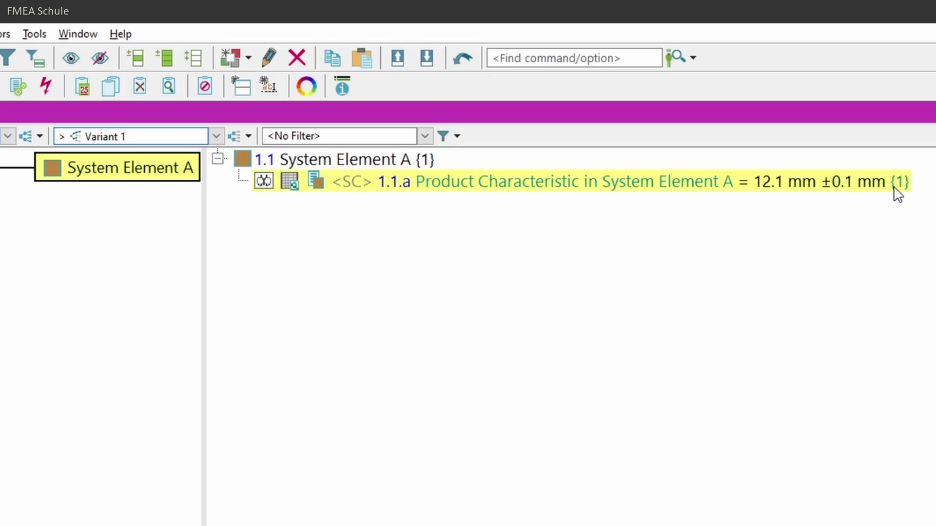
pyautogui.click(217, 137)
pyautogui.click(182, 183)
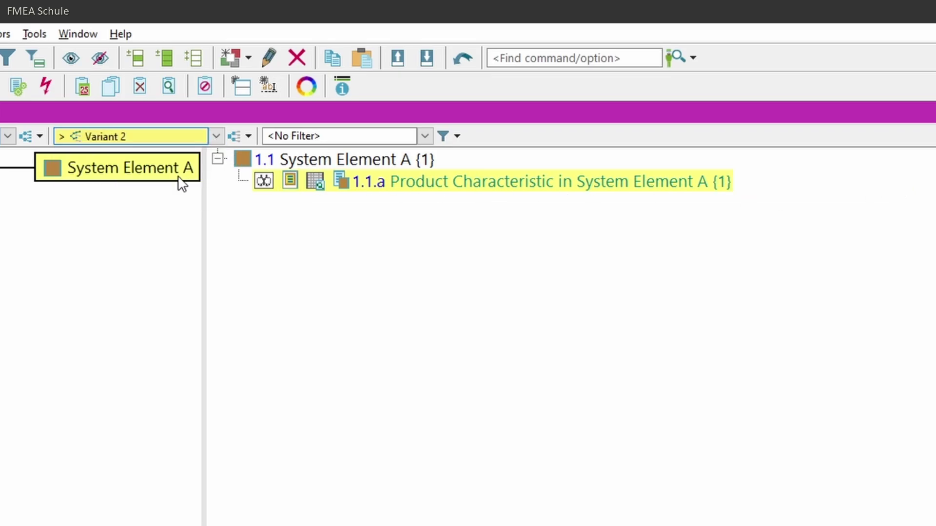
pyautogui.moveTo(295, 184)
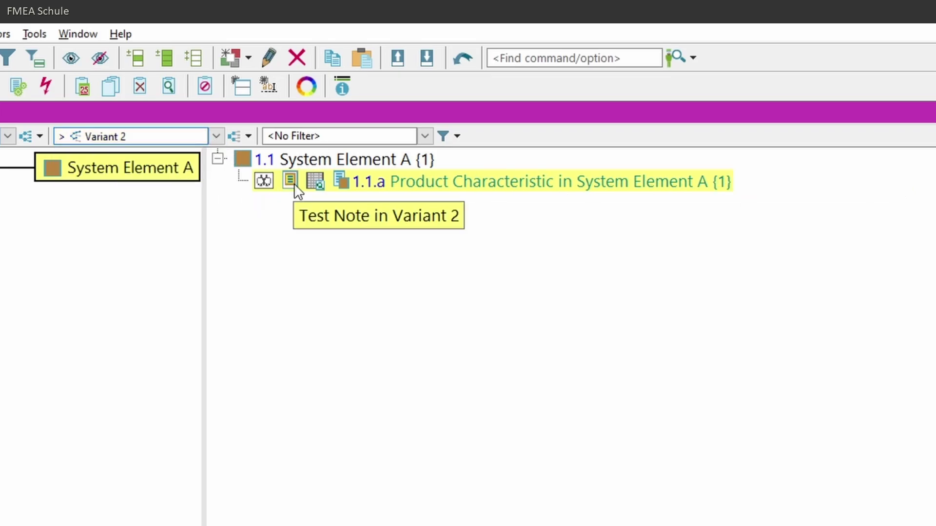
pyautogui.click(216, 136)
pyautogui.click(178, 197)
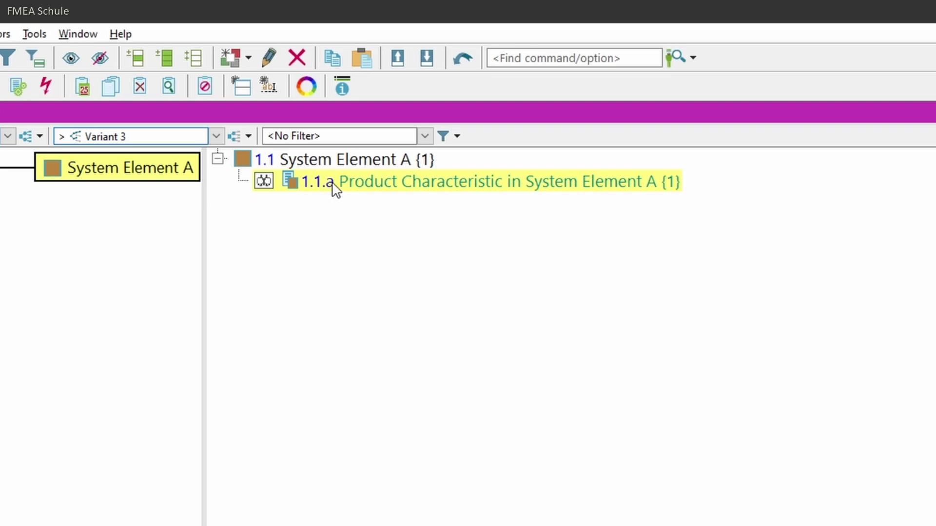
pyautogui.click(216, 137)
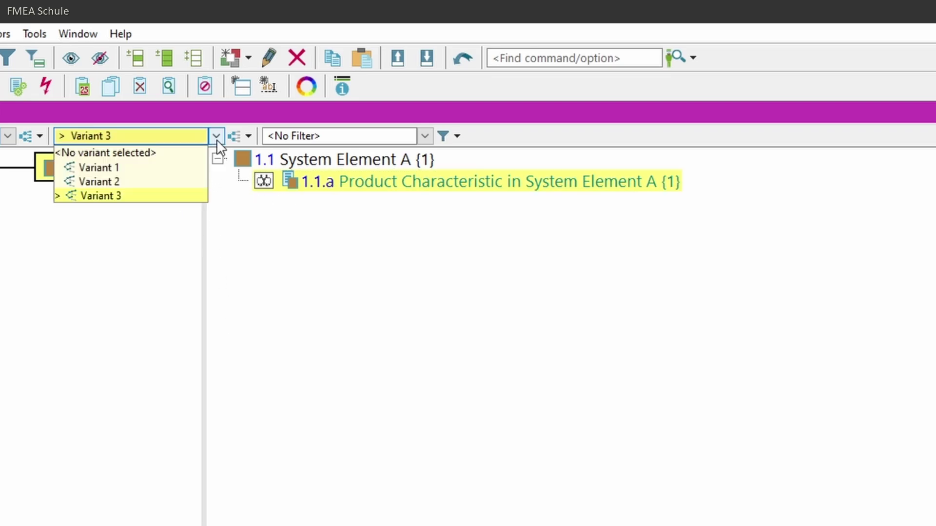
pyautogui.click(199, 171)
# Copy characteristic 1.1.a and paste it as 1.1.b, including Variants 2 and 3
pyautogui.rightClick(439, 185)
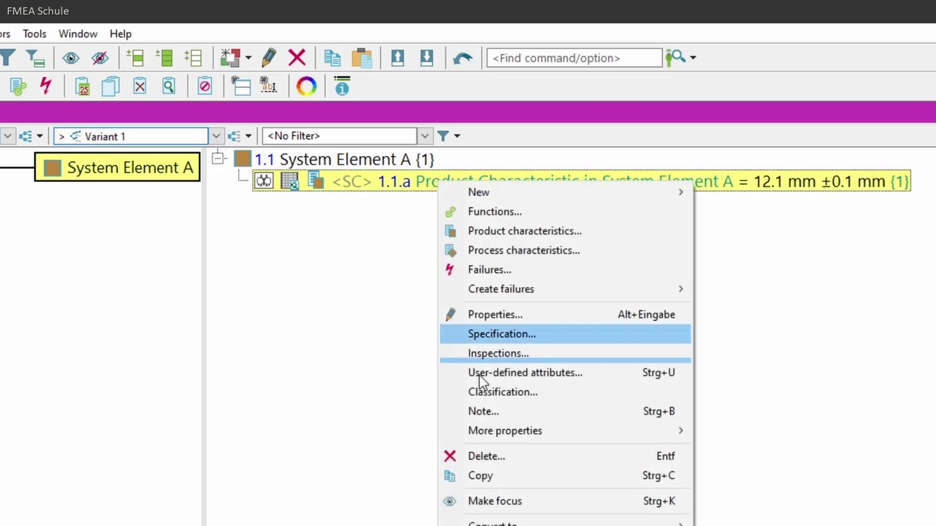
pyautogui.click(493, 475)
pyautogui.rightClick(370, 214)
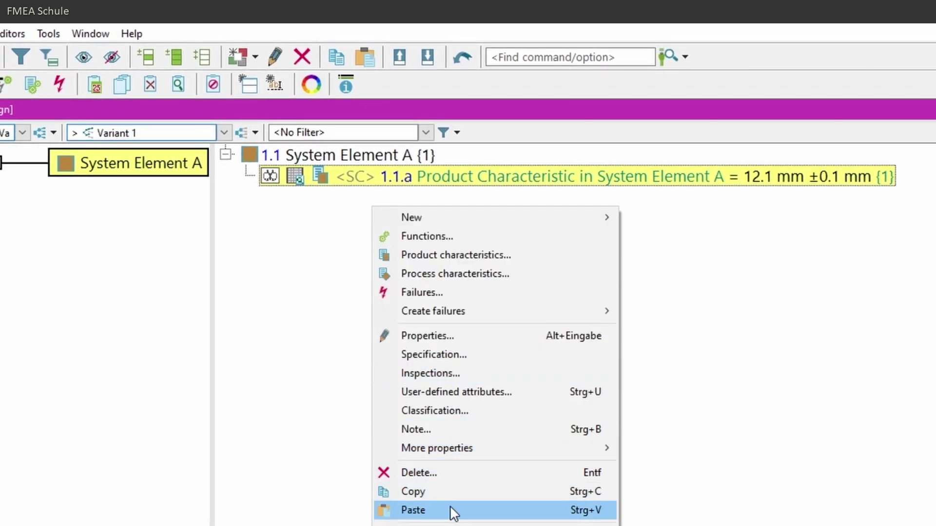
pyautogui.click(451, 509)
pyautogui.click(345, 288)
pyautogui.click(345, 302)
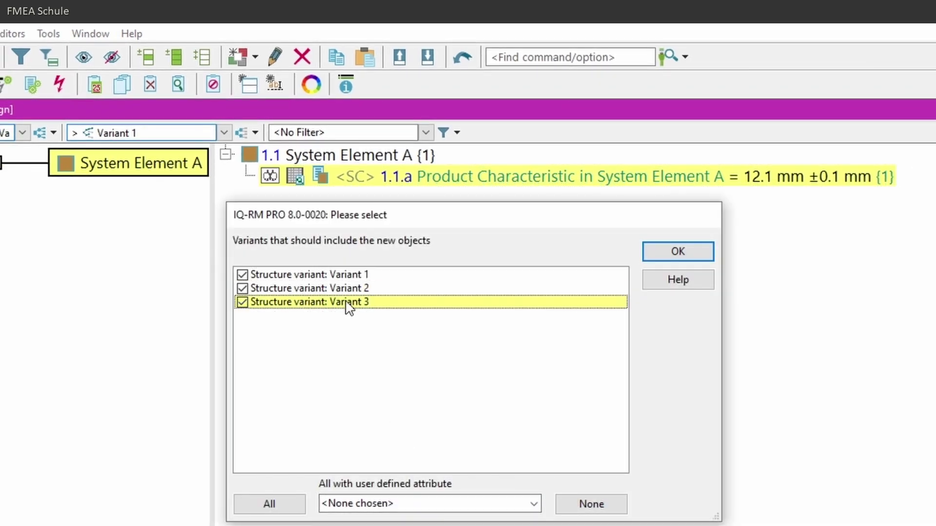
pyautogui.click(664, 260)
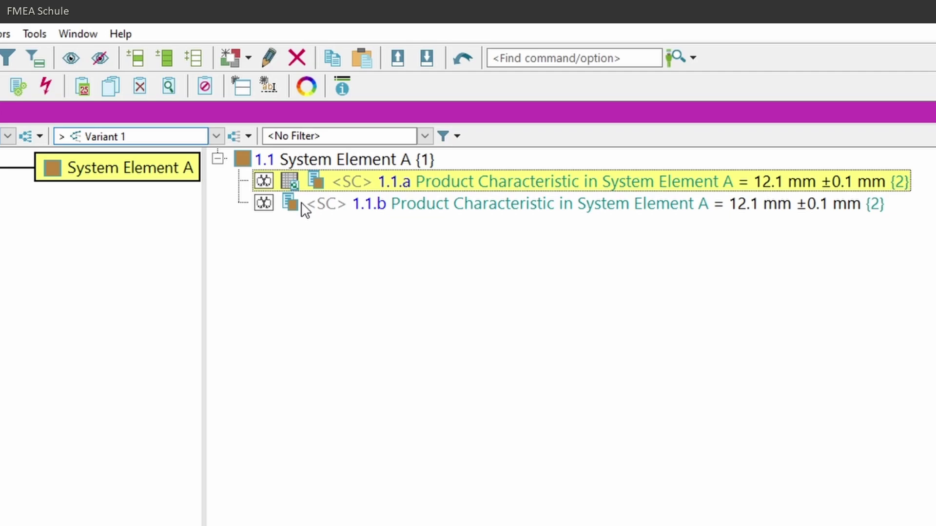
pyautogui.click(821, 212)
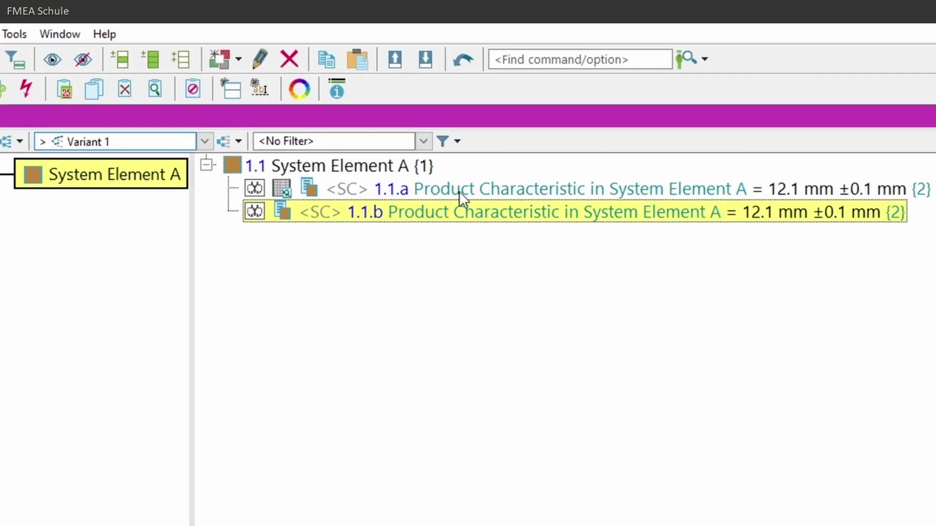
# View the structure as Variant 2, then Variant 3, then without any variant
pyautogui.click(203, 148)
pyautogui.click(176, 188)
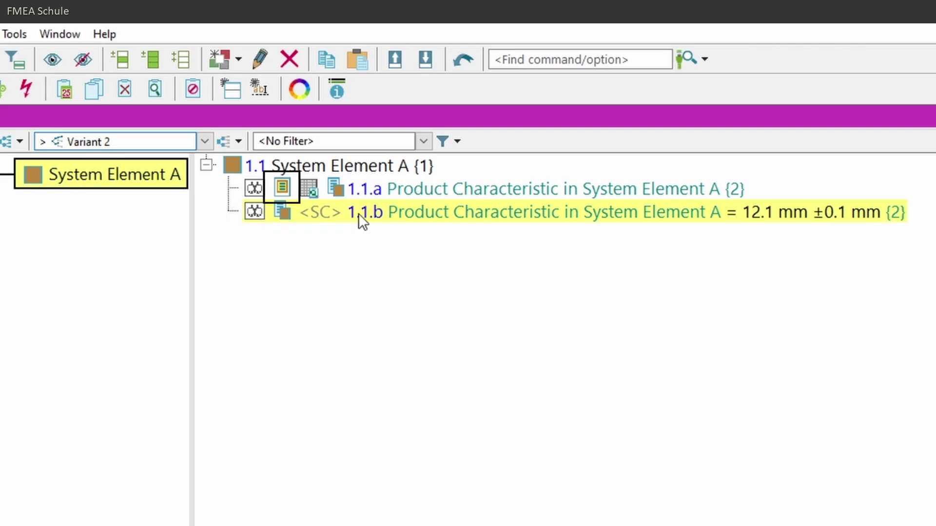
pyautogui.click(201, 142)
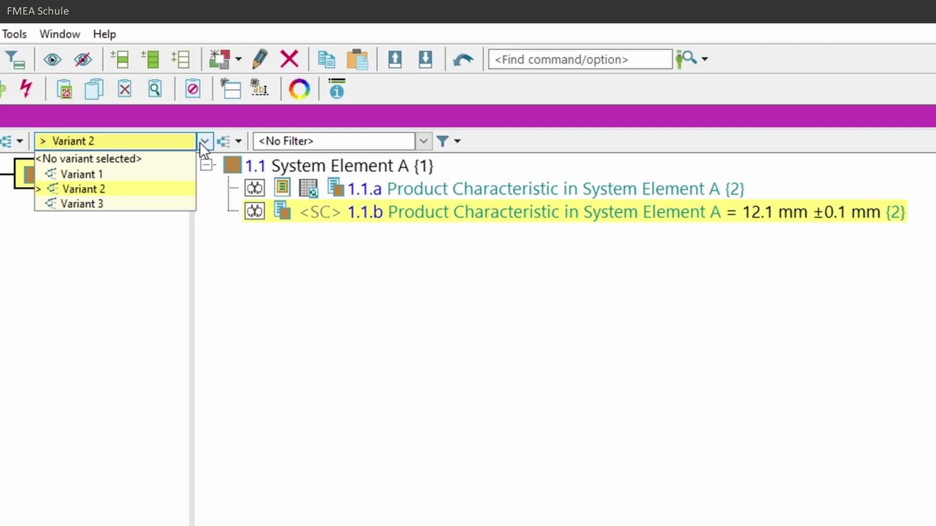
pyautogui.click(164, 202)
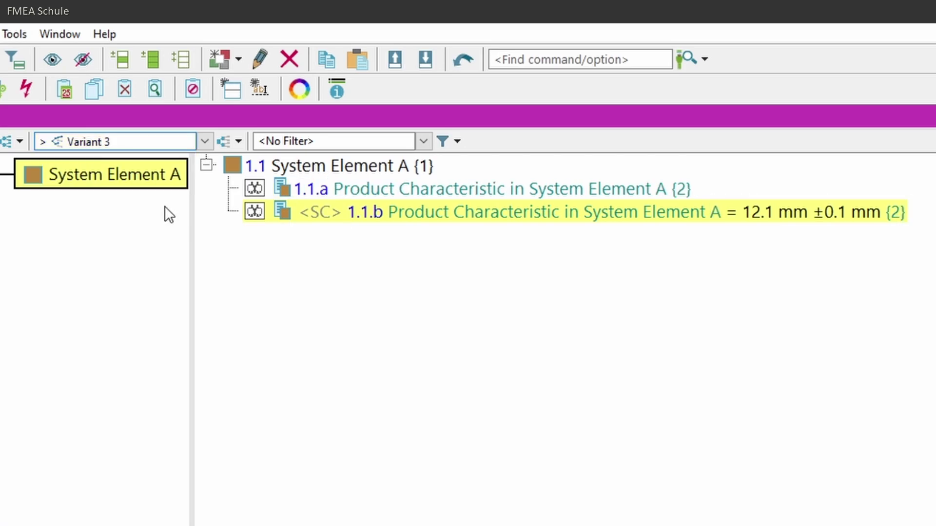
pyautogui.click(203, 141)
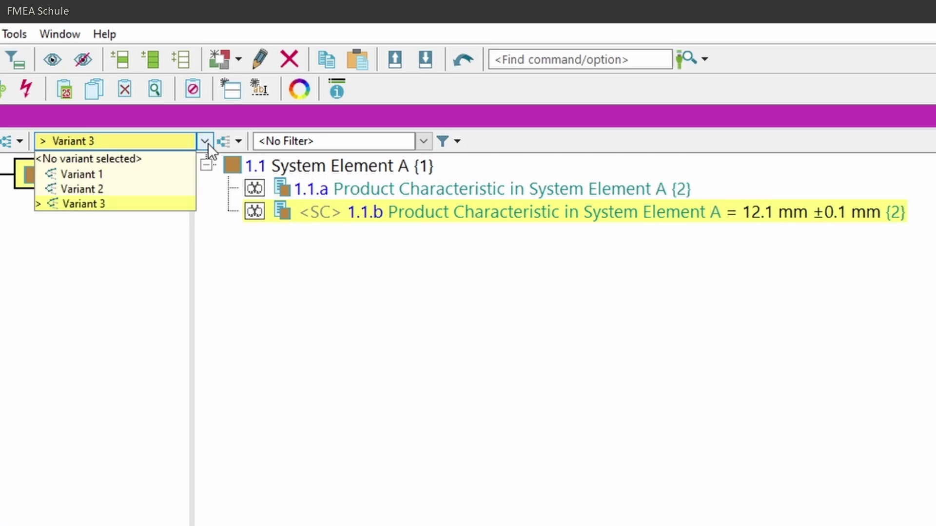
pyautogui.click(180, 157)
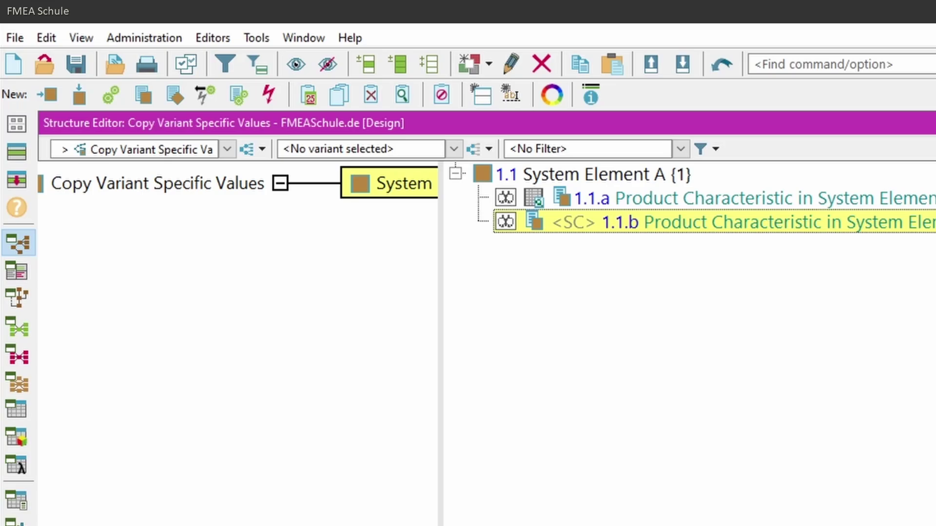
# Enable 'Copy the variant-specific values when copying' in the workstation Copy settings
pyautogui.click(268, 39)
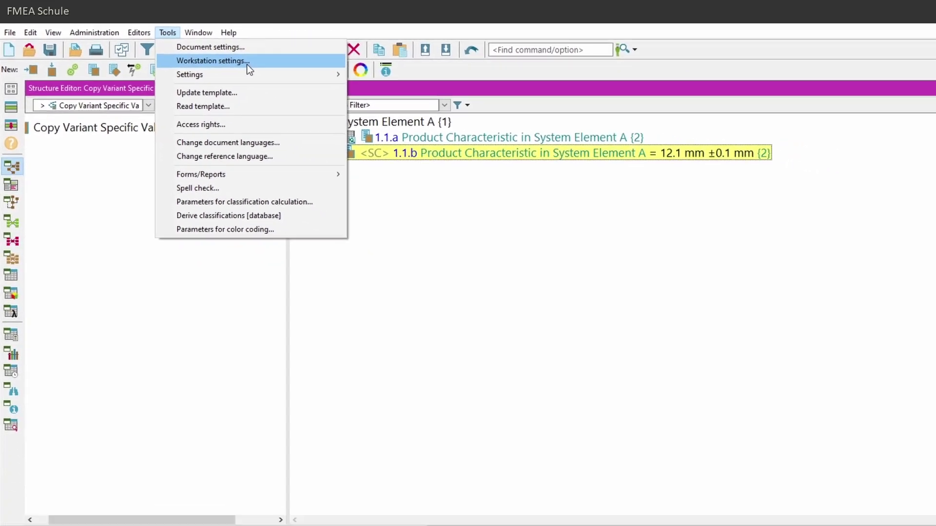
pyautogui.click(377, 84)
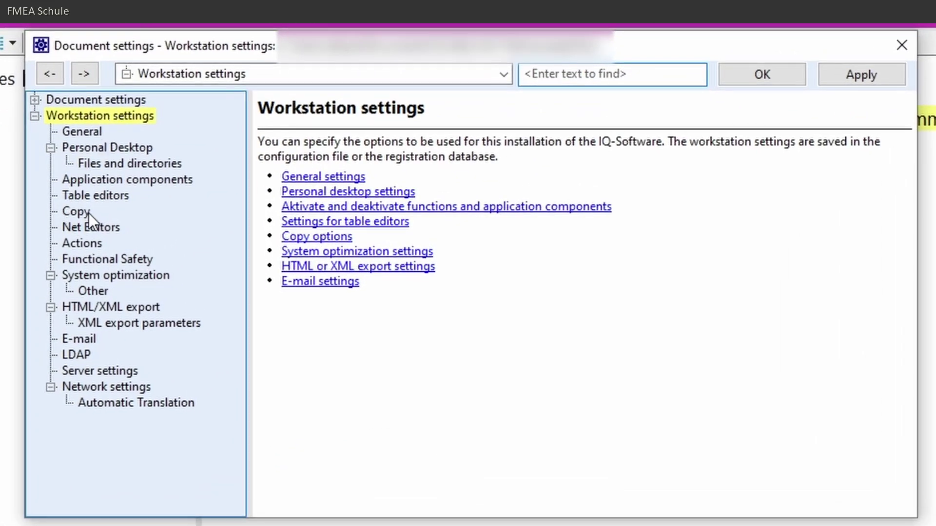
pyautogui.click(89, 212)
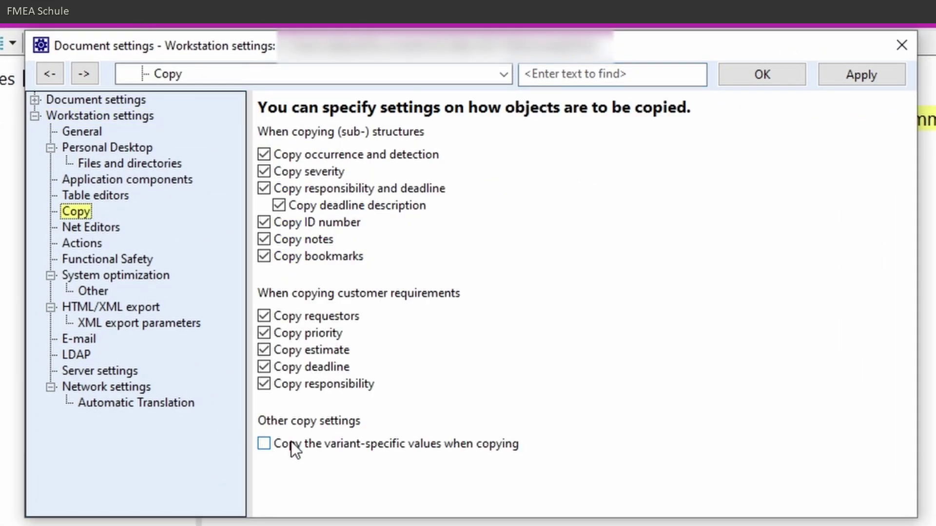
pyautogui.click(518, 445)
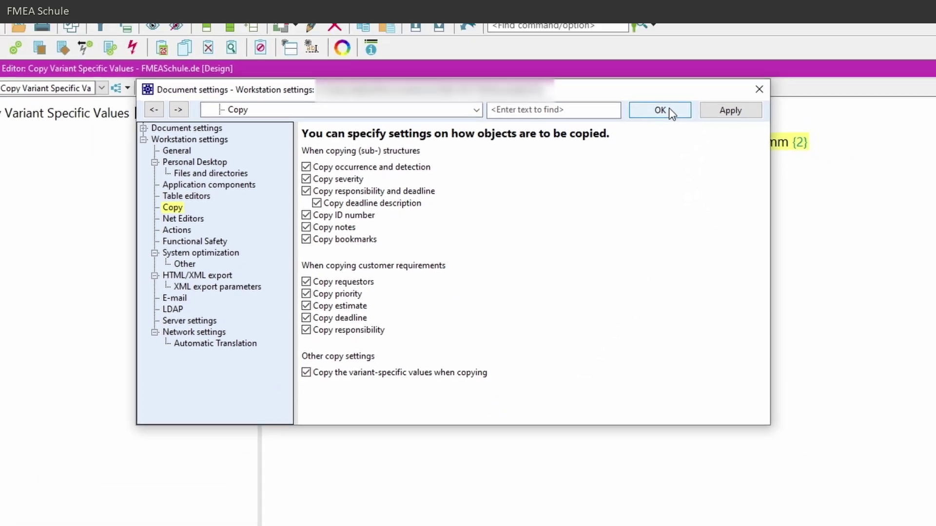
pyautogui.click(660, 111)
# In Variant 1, copy characteristic 1.1.a and paste it with Variants 2 and 3 included
pyautogui.click(226, 88)
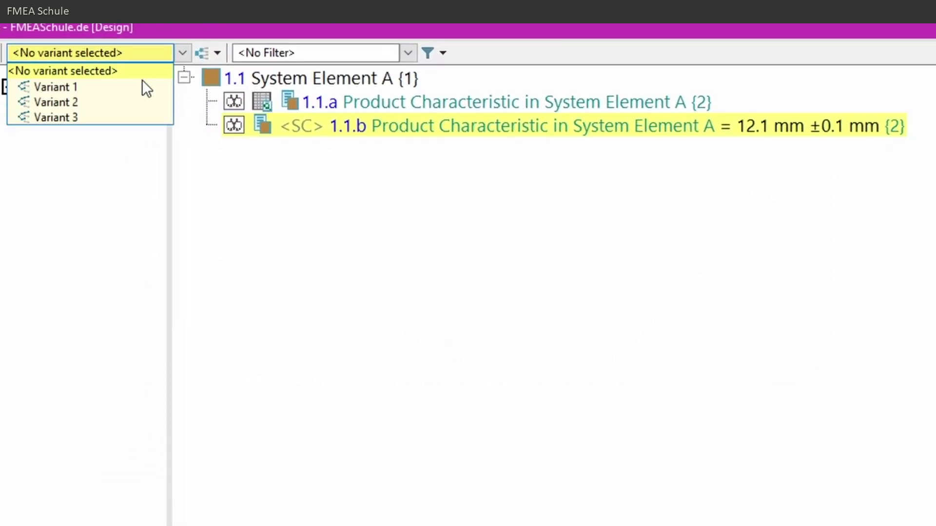
pyautogui.click(141, 87)
pyautogui.rightClick(394, 103)
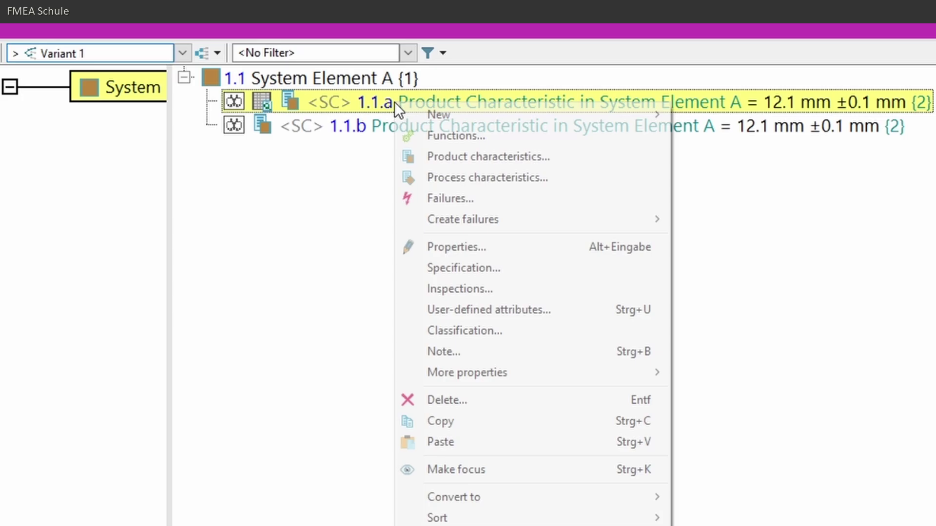
pyautogui.click(450, 419)
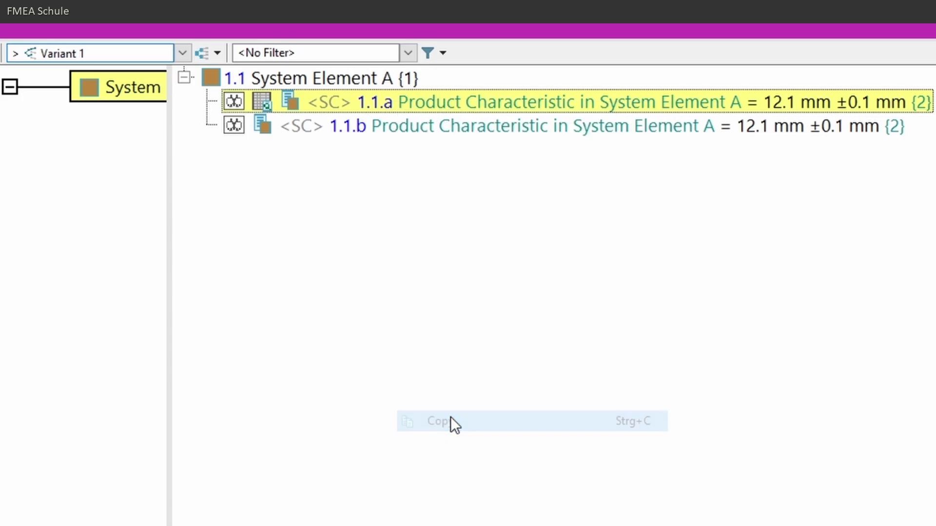
pyautogui.rightClick(358, 166)
pyautogui.click(429, 507)
pyautogui.click(323, 226)
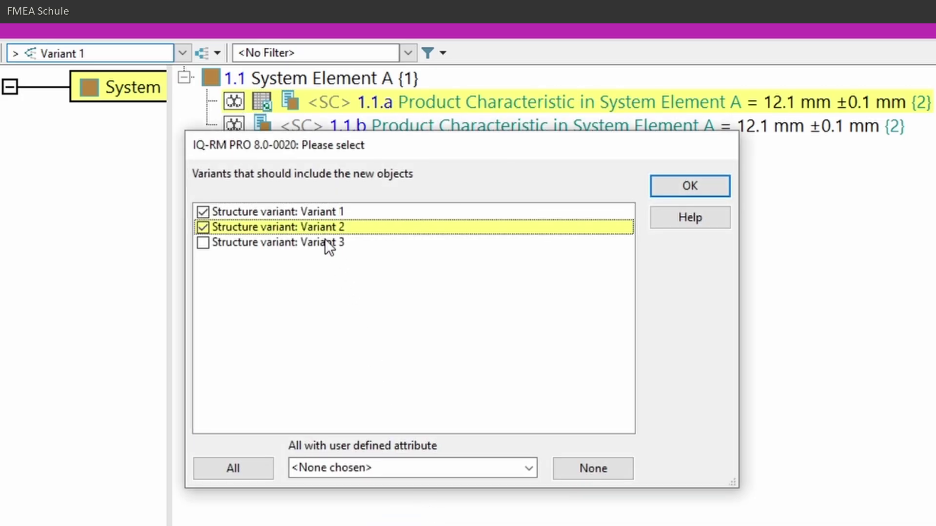
pyautogui.click(325, 239)
pyautogui.click(688, 186)
# Select the pasted characteristic 1.1.b and view the structure as Variant 2
pyautogui.click(570, 127)
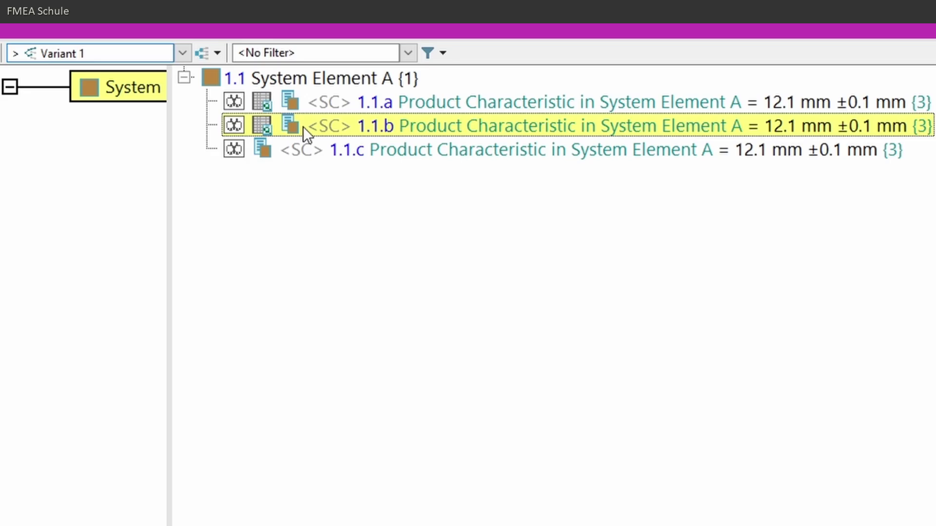
pyautogui.moveTo(267, 128)
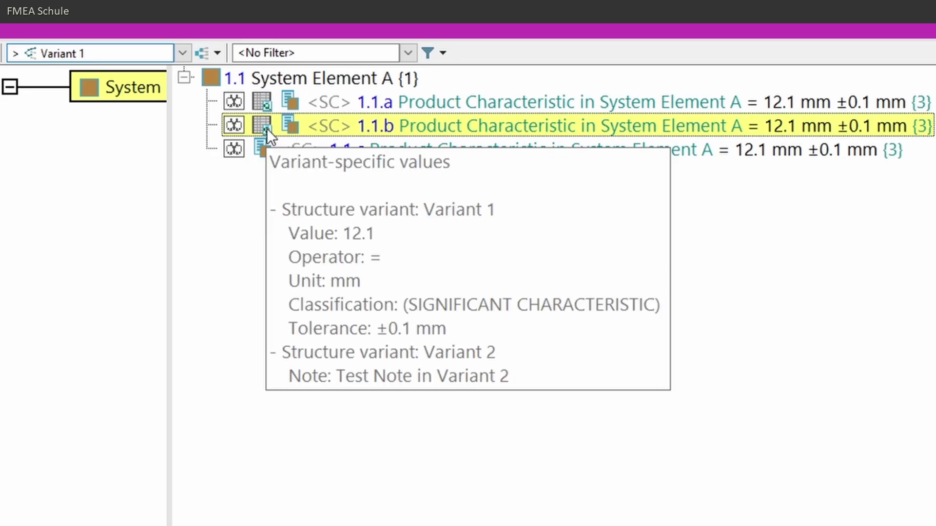
pyautogui.click(182, 54)
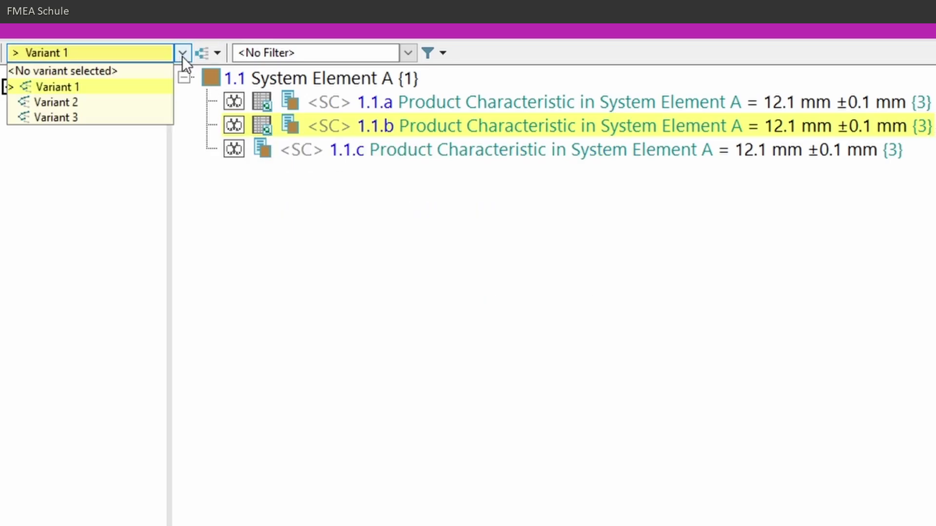
pyautogui.click(165, 99)
pyautogui.moveTo(261, 127)
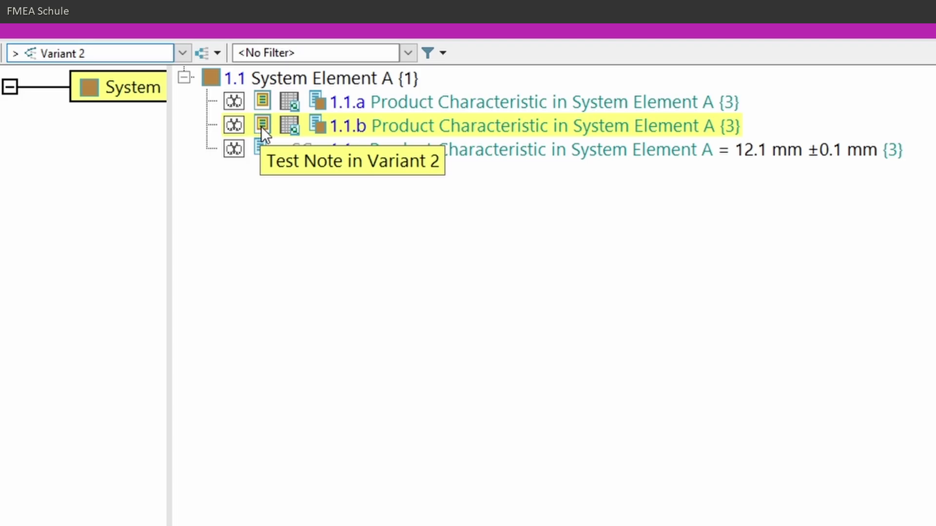
pyautogui.click(180, 56)
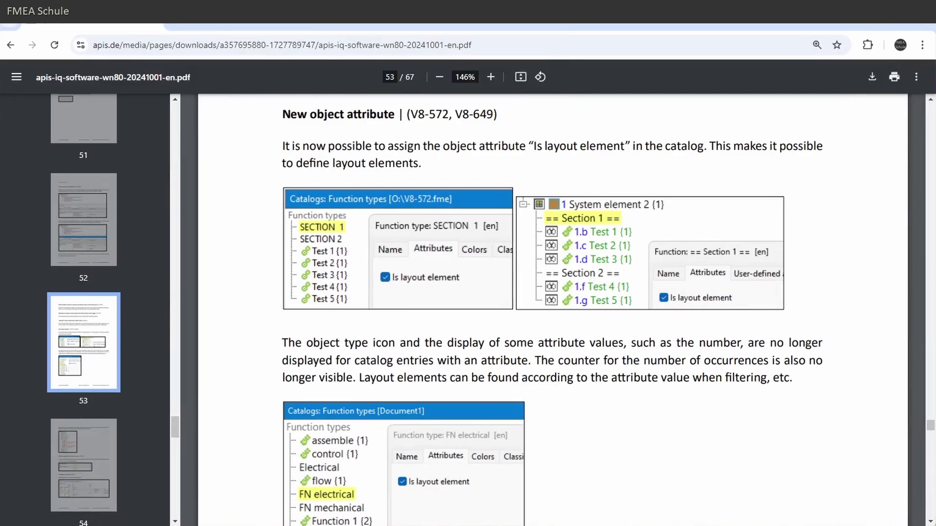
# Highlight the page 53 text about the 'Is layout element' attribute
pyautogui.moveTo(544, 146); pyautogui.dragTo(625, 146)
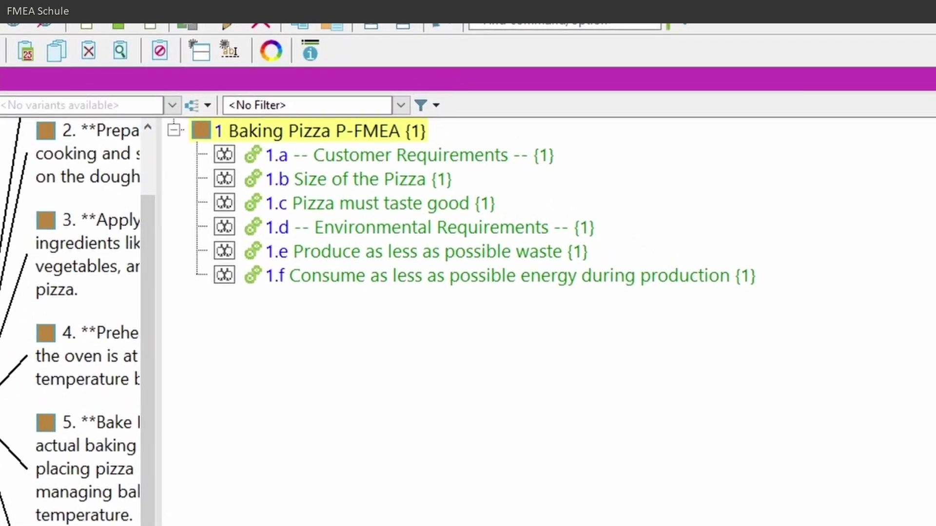
# Set function 1.a Customer Requirements as a layout element under More properties
pyautogui.click(359, 158)
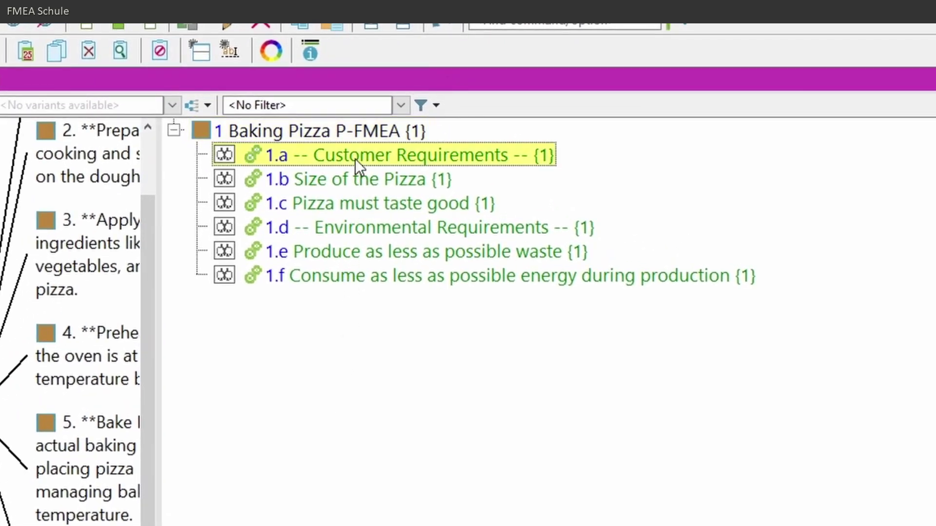
pyautogui.click(346, 228)
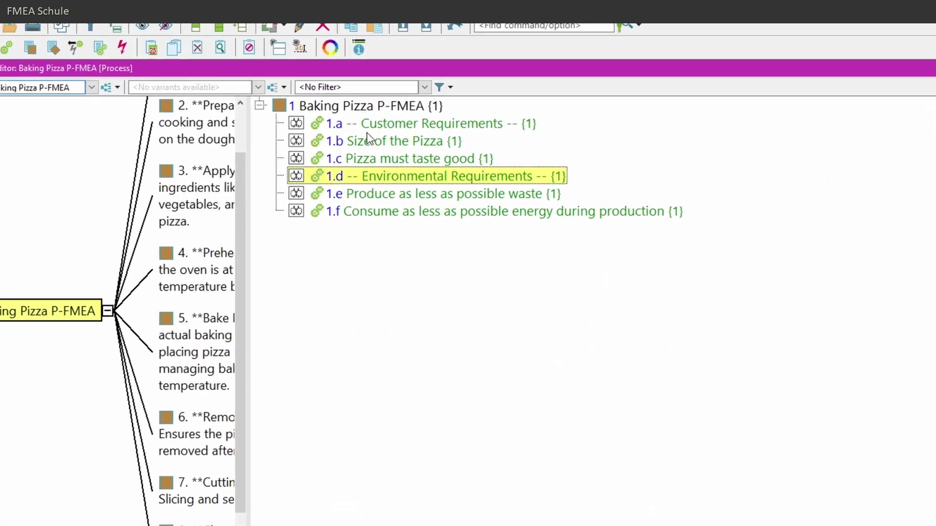
pyautogui.rightClick(285, 77)
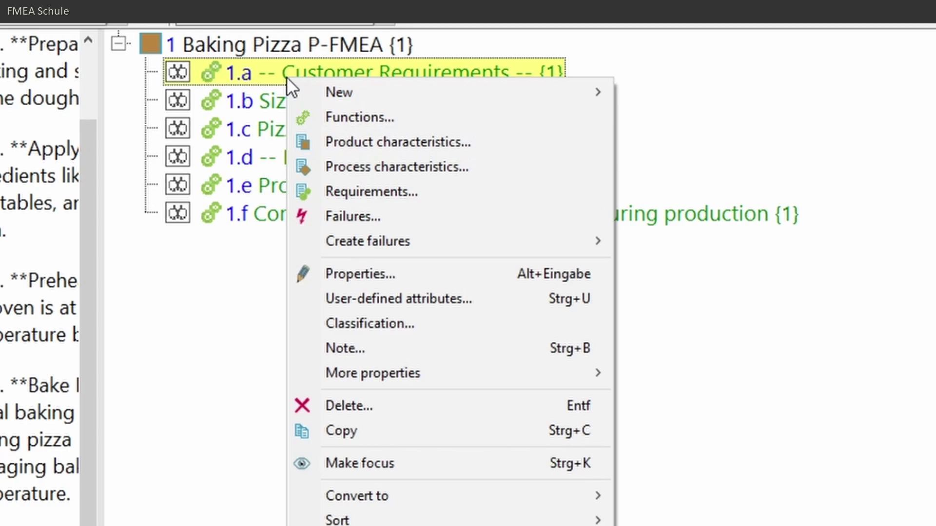
pyautogui.moveTo(379, 378)
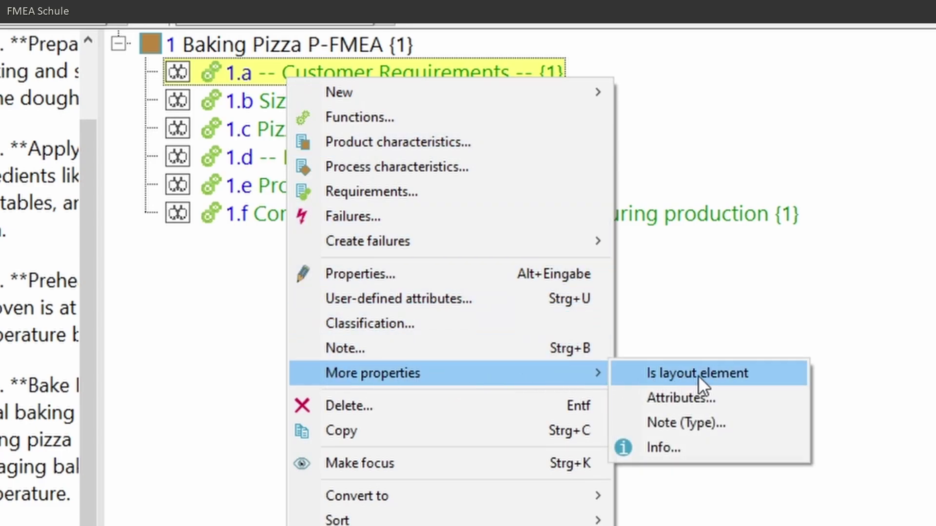
pyautogui.click(753, 375)
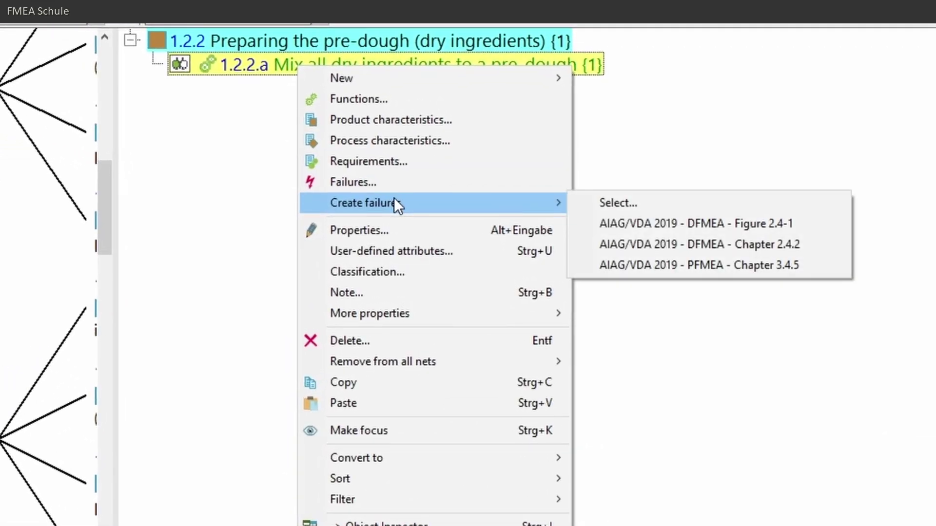
# Generate the 18 AIAG/VDA 2019 PFMEA Chapter 3.4.5 failures under function 1.2.2.a
pyautogui.click(618, 268)
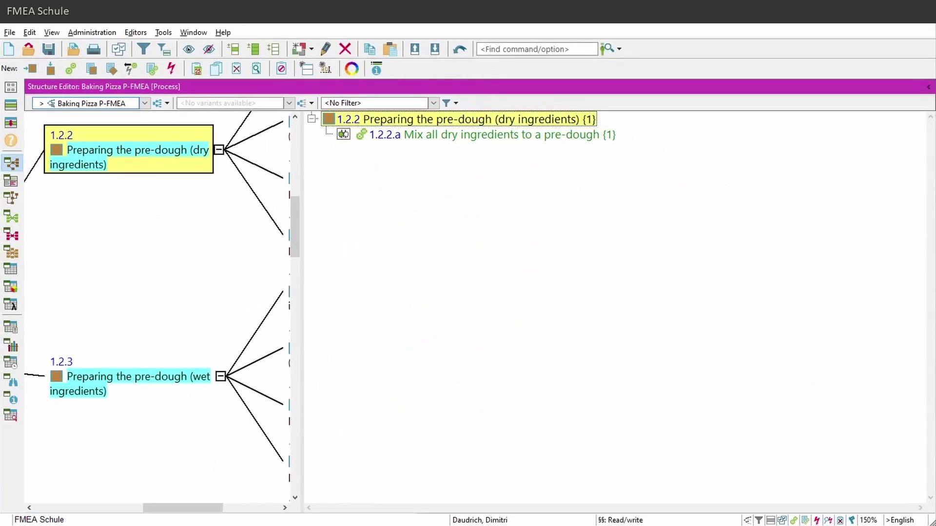
pyautogui.rightClick(430, 134)
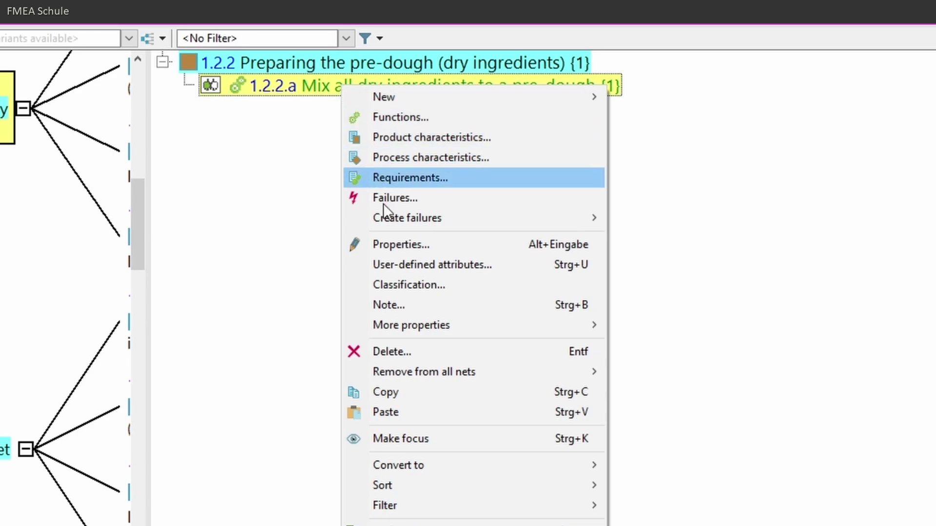
pyautogui.moveTo(382, 220)
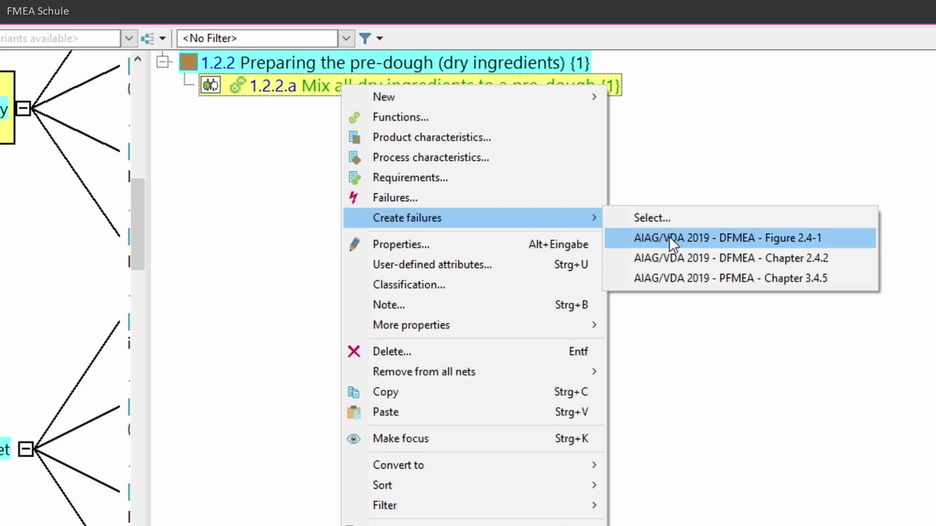
pyautogui.click(710, 279)
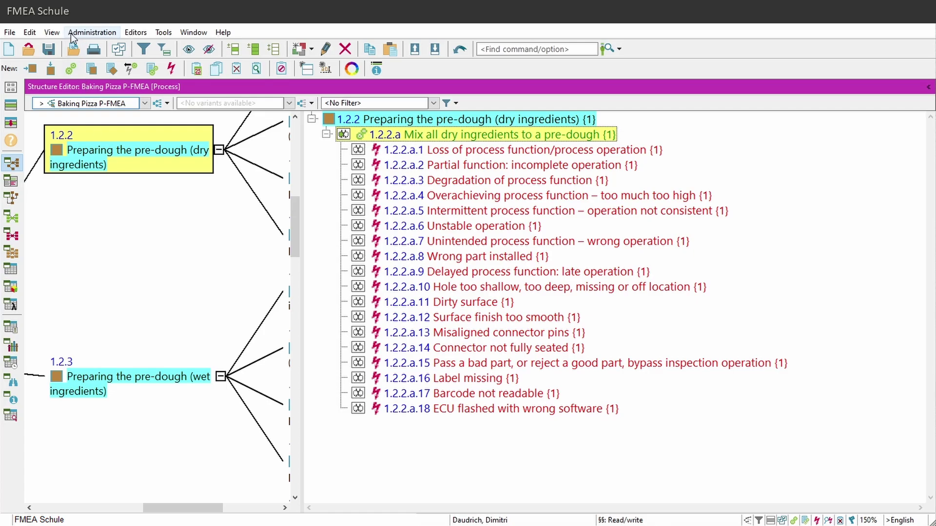
# In the Data Manager's failure naming patterns, select the AIAG/VDA 2019 - DFMEA - Figure 2.4-1 pattern
pyautogui.click(113, 33)
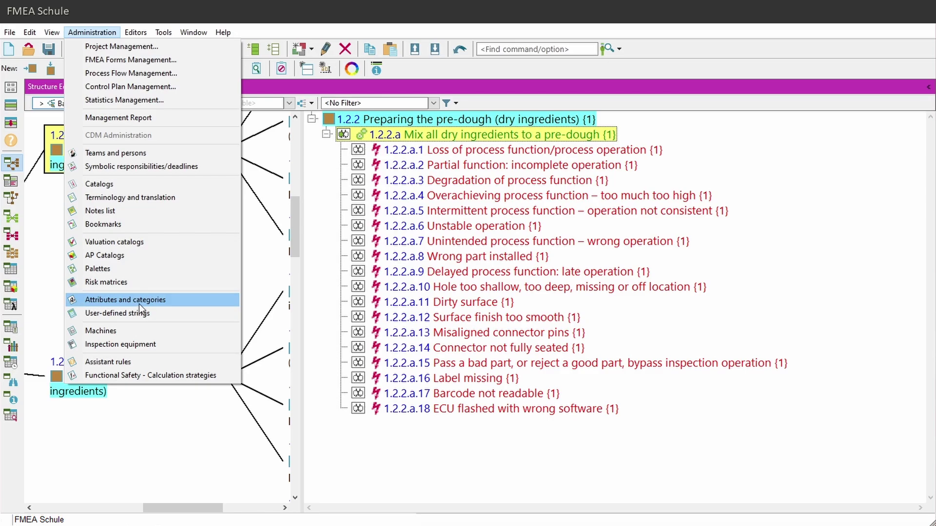
pyautogui.click(161, 301)
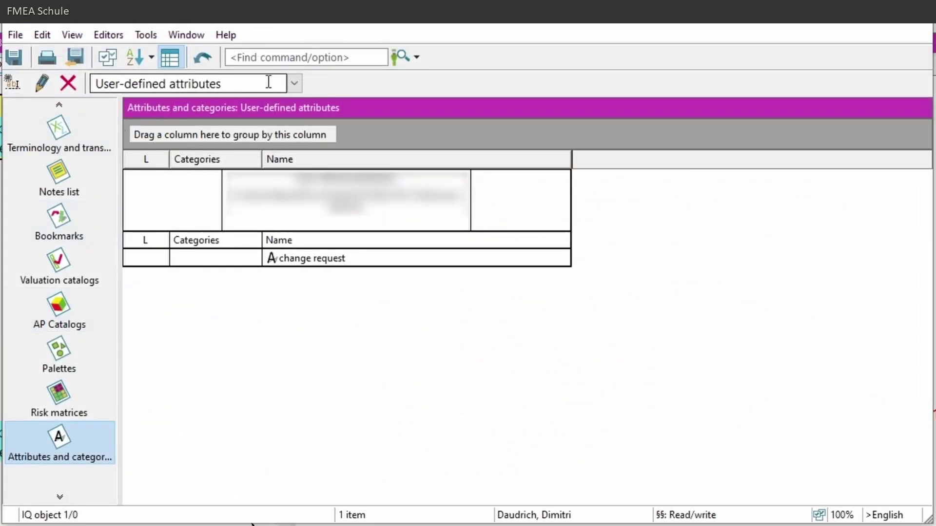
pyautogui.click(296, 85)
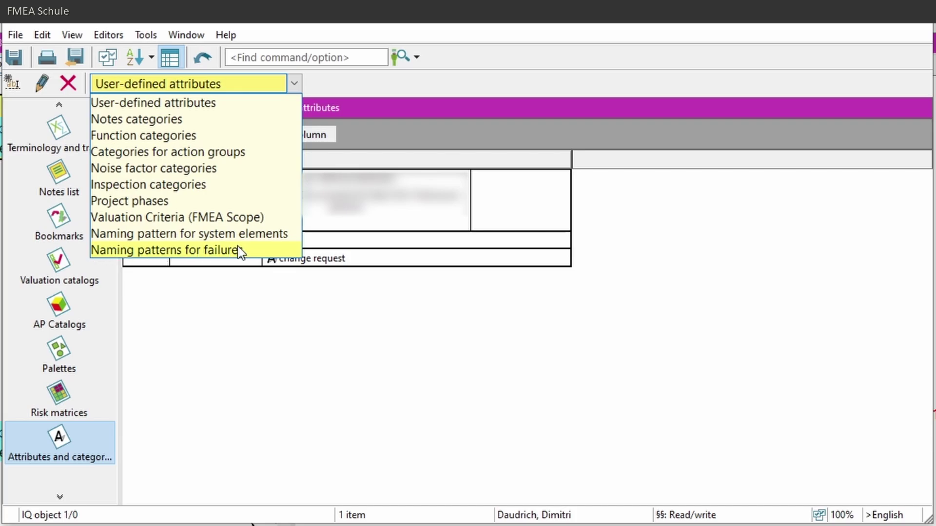
pyautogui.click(249, 251)
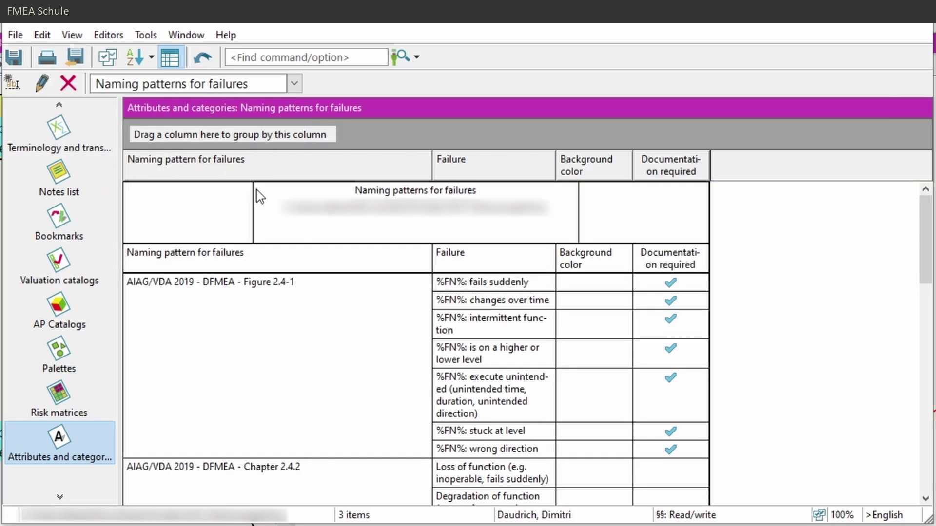
pyautogui.click(239, 294)
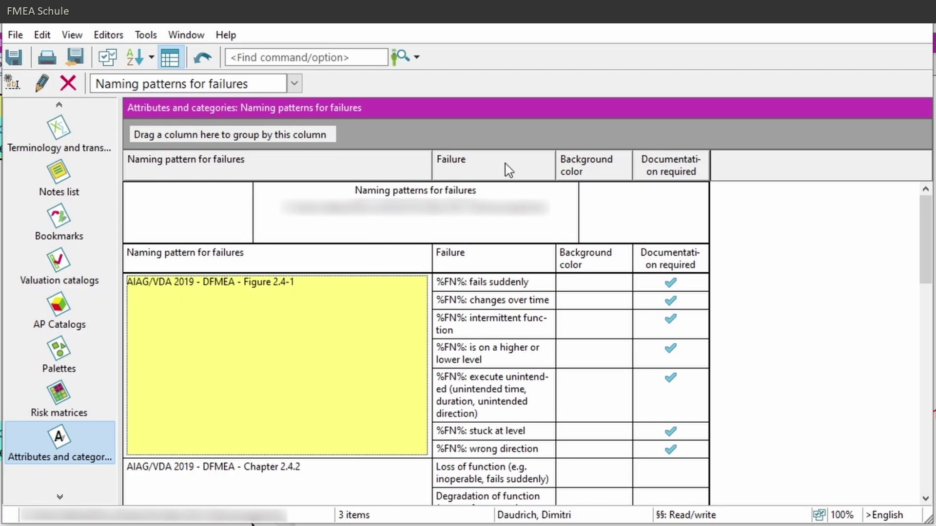
# Add a 'Test' failure entry after the %FN% entries and give it a background colour
pyautogui.click(502, 282)
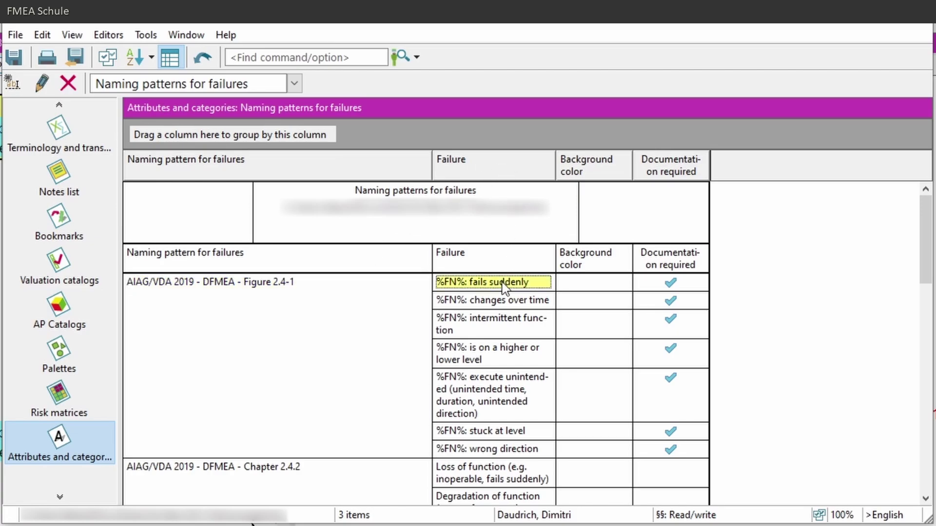
pyautogui.keyDown('shift'); pyautogui.click(496, 454); pyautogui.keyUp('shift')
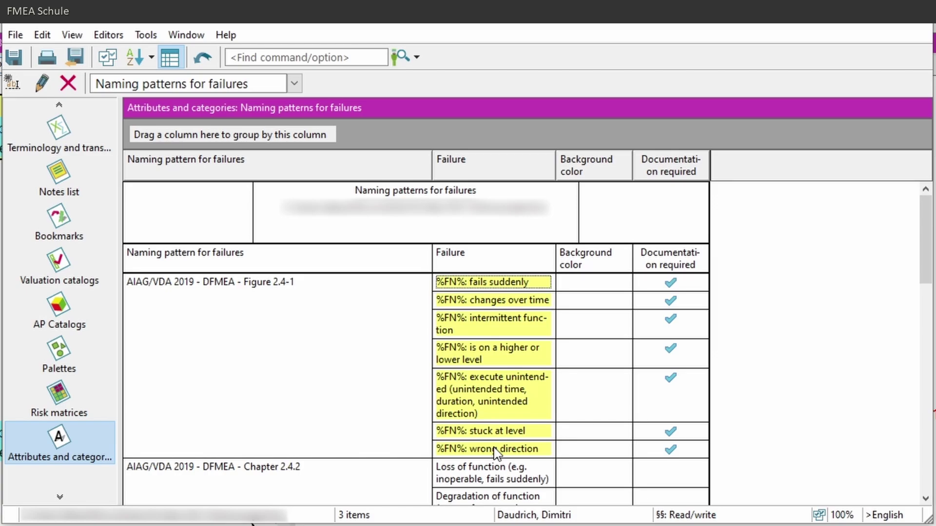
pyautogui.rightClick(496, 453)
pyautogui.click(496, 456)
pyautogui.write('Test')
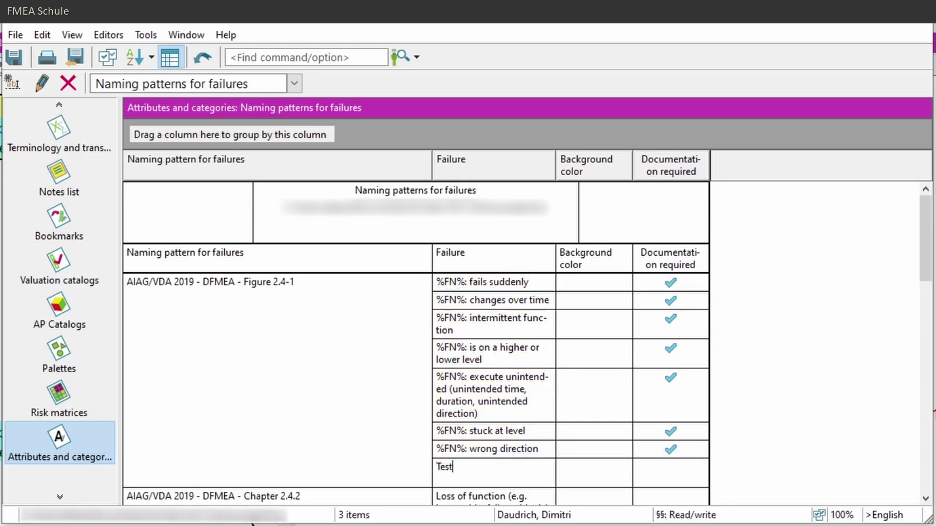
pyautogui.press('Return')
pyautogui.doubleClick(571, 467)
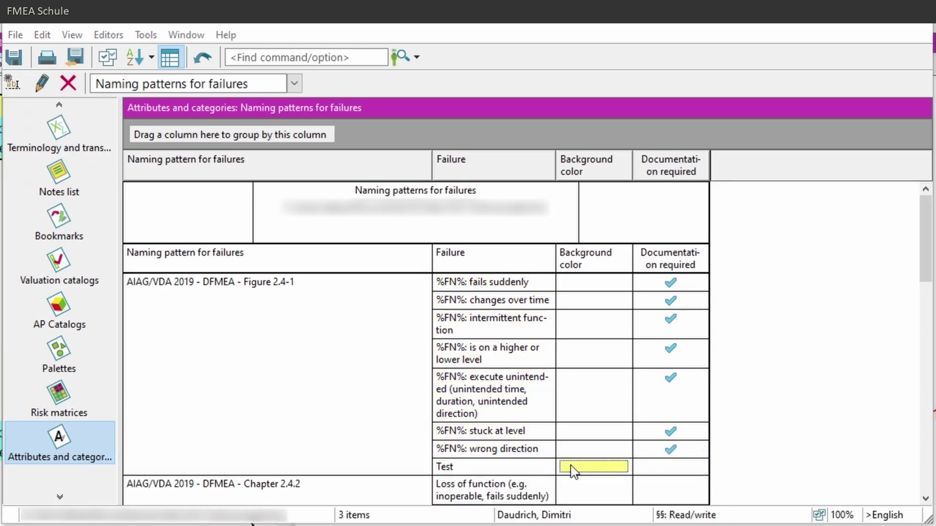
pyautogui.click(108, 146)
# Generate failures 1.2.2.a.19–1.2.2.a.26 from the Figure 2.4-1 pattern on function 1.2.2.a, ending with Test
pyautogui.click(38, 295)
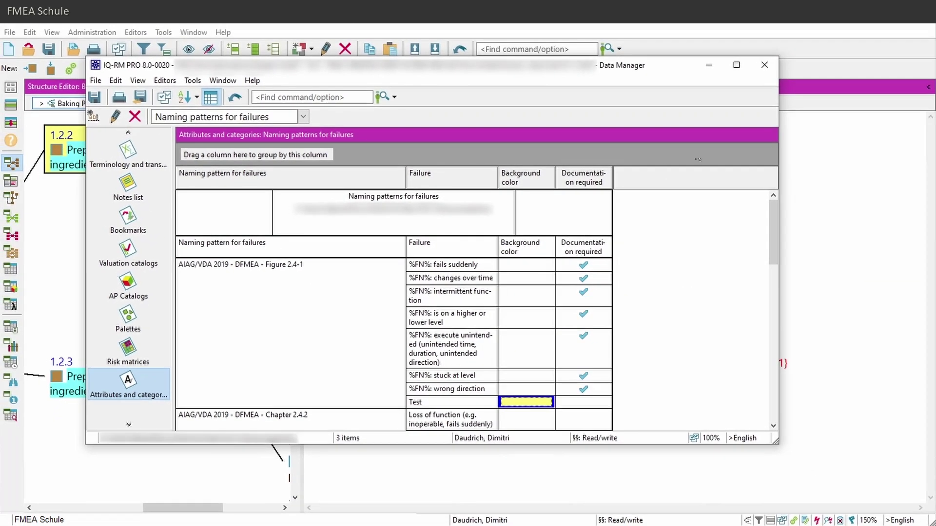
pyautogui.click(764, 65)
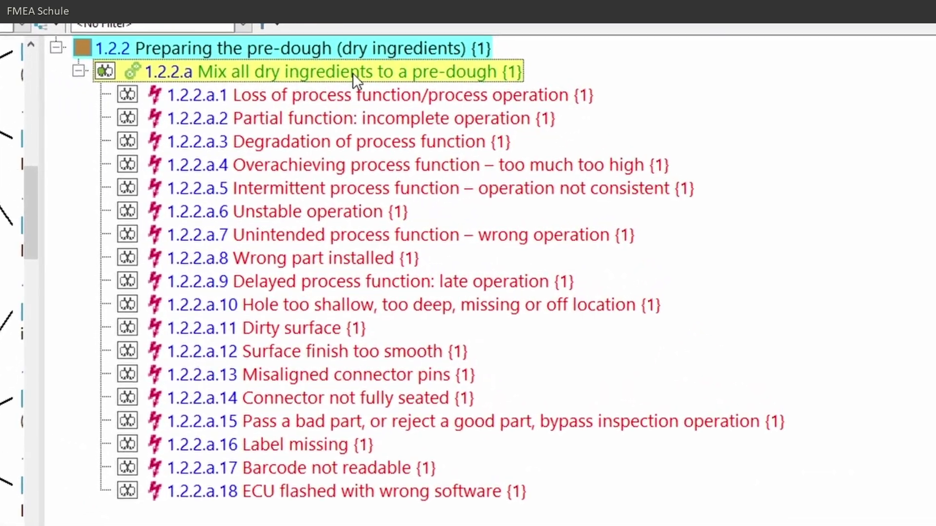
pyautogui.rightClick(352, 72)
pyautogui.moveTo(420, 208)
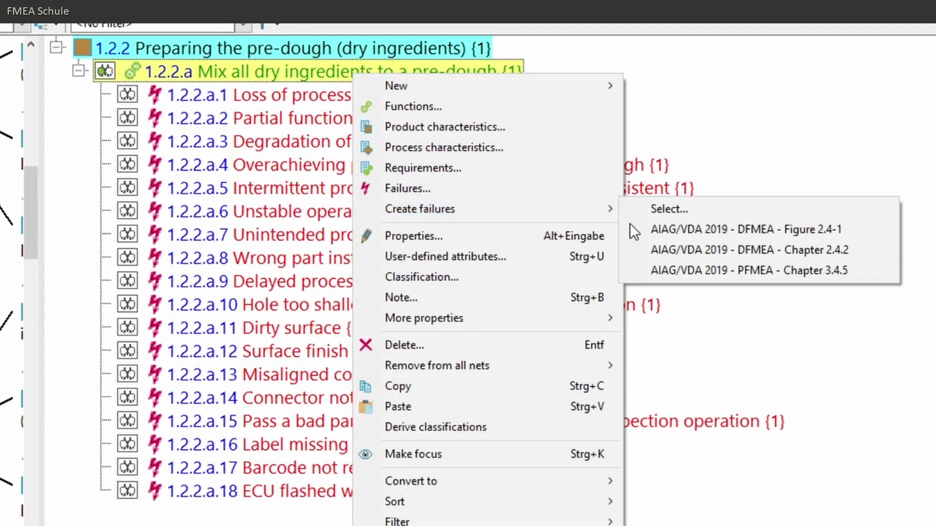
pyautogui.click(698, 231)
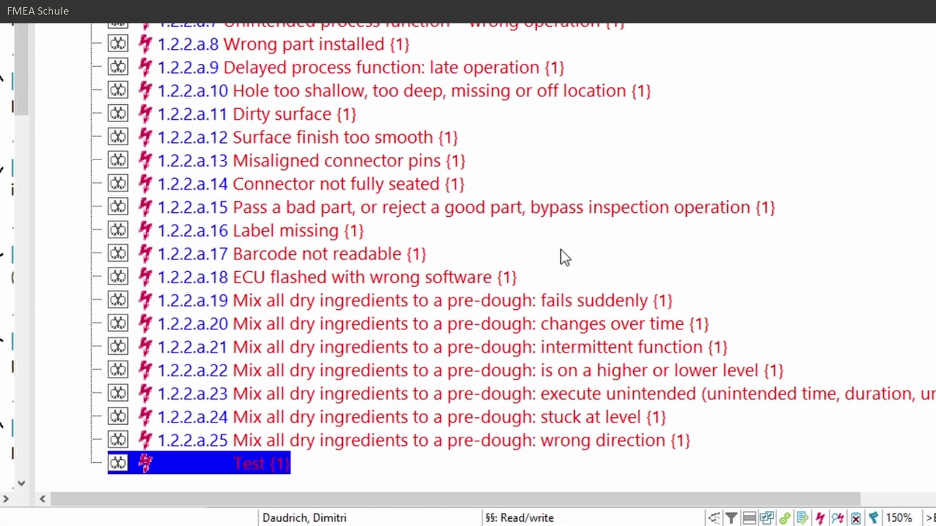
pyautogui.click(225, 474)
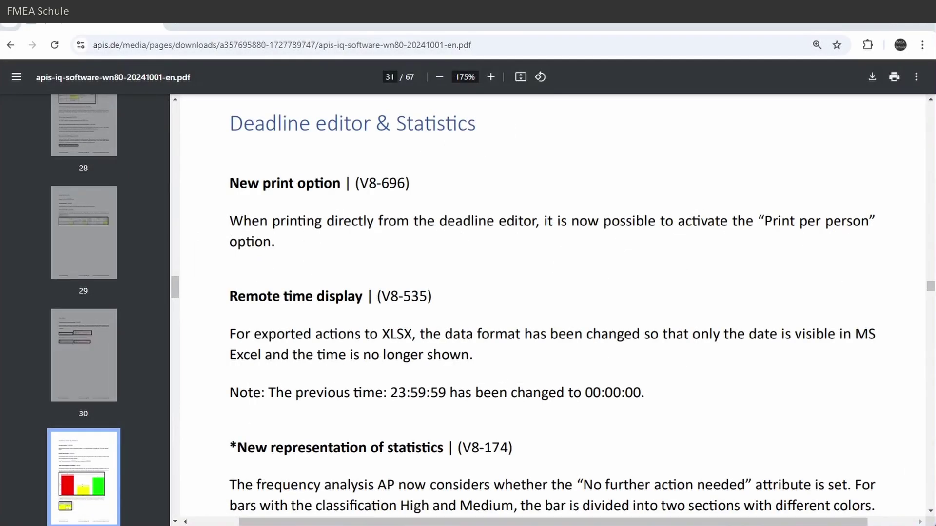
# Highlight the page 31 sentence about the Print per person option in the deadline editor
pyautogui.moveTo(230, 221); pyautogui.dragTo(275, 243)
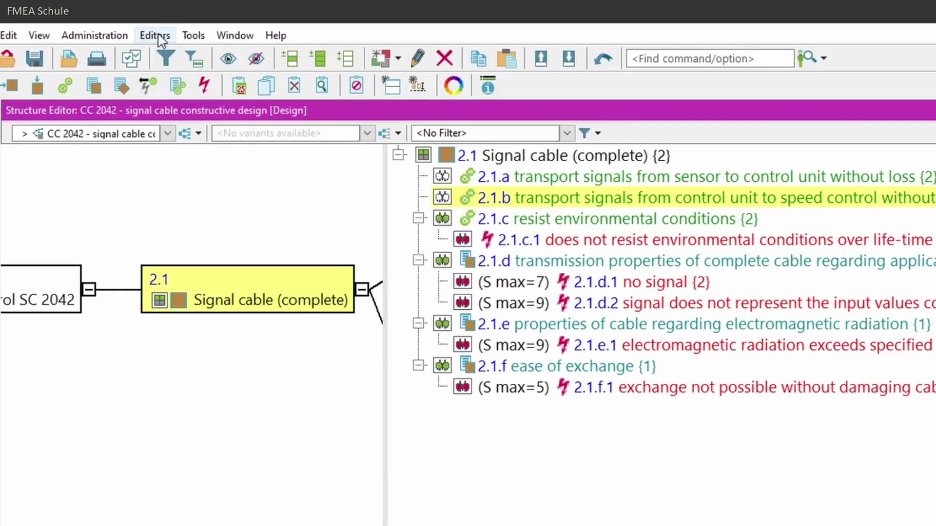
# Print the Deadline Editor list as one PDF per person into the Print per person folder
pyautogui.click(155, 36)
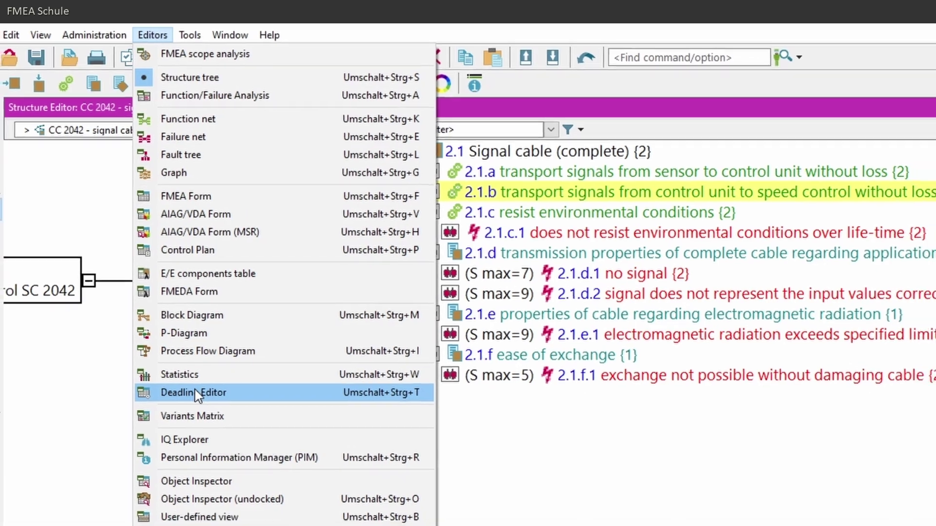
pyautogui.click(200, 405)
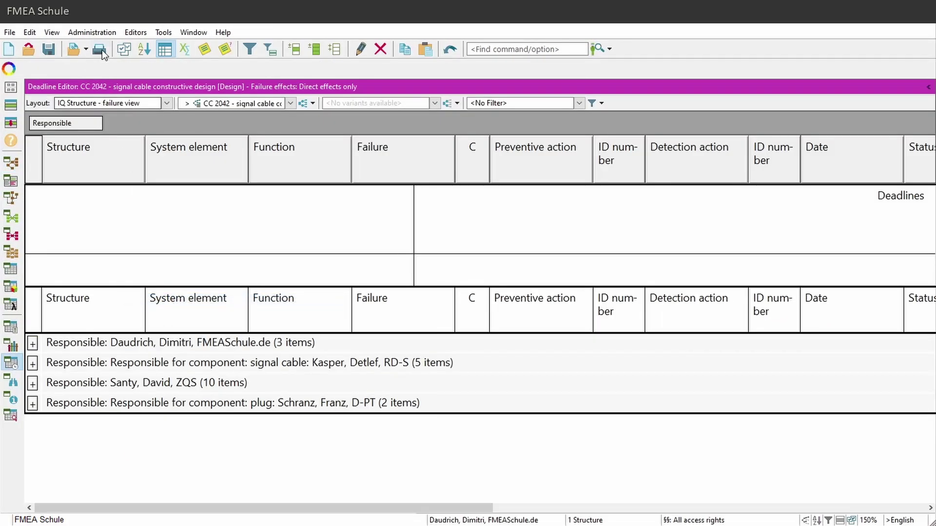
pyautogui.click(99, 49)
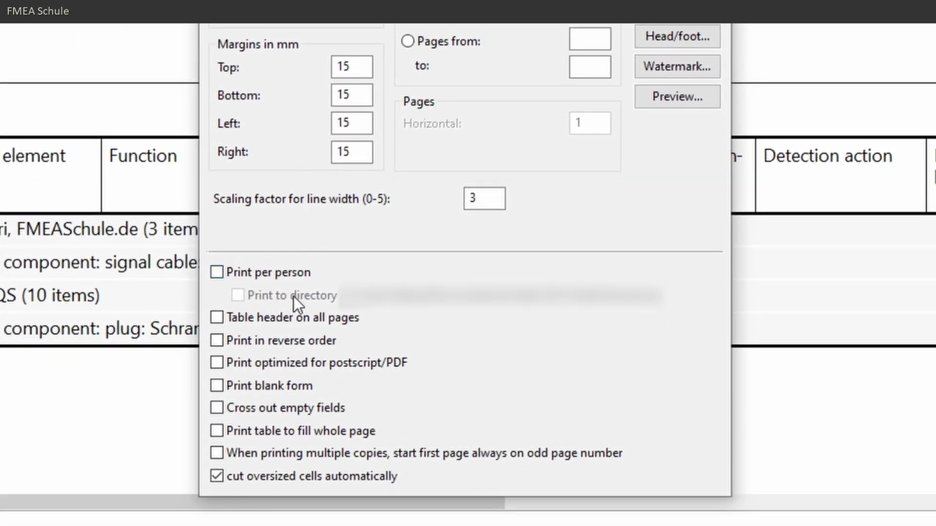
pyautogui.click(218, 273)
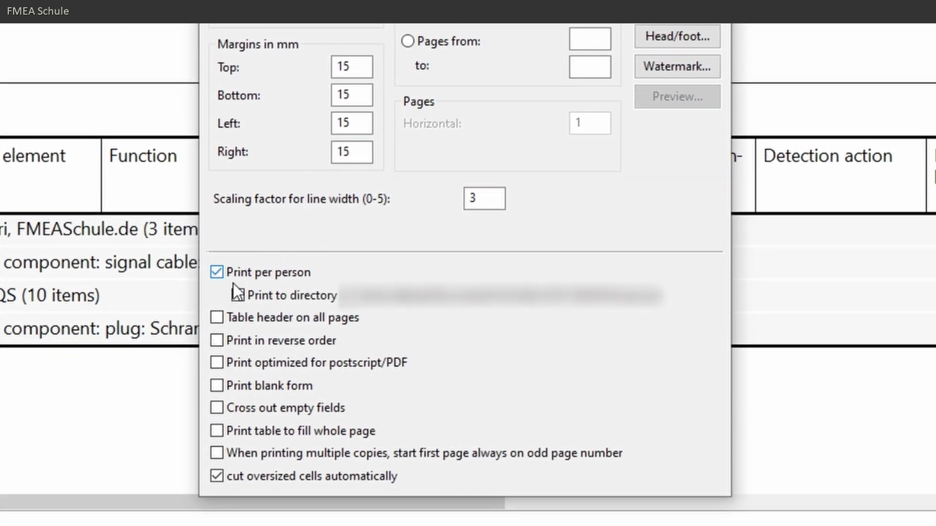
pyautogui.click(247, 292)
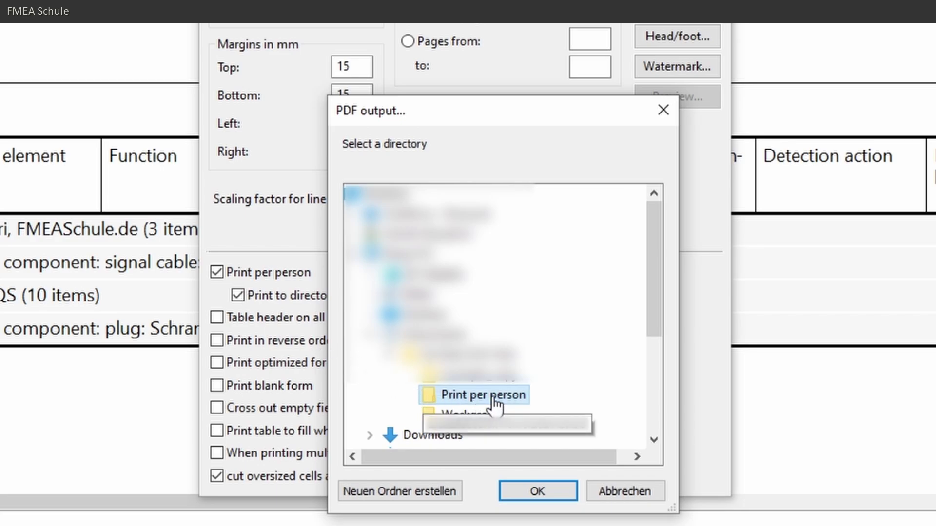
pyautogui.click(552, 491)
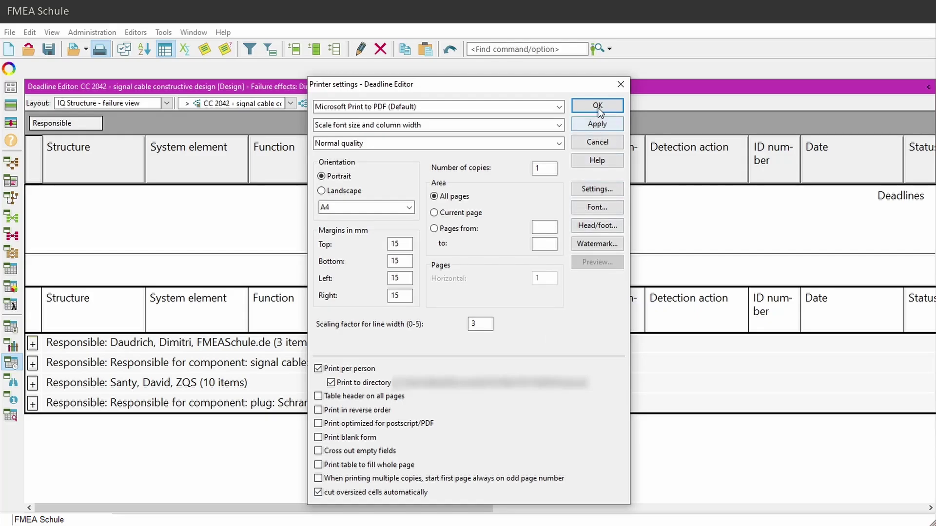
pyautogui.click(598, 106)
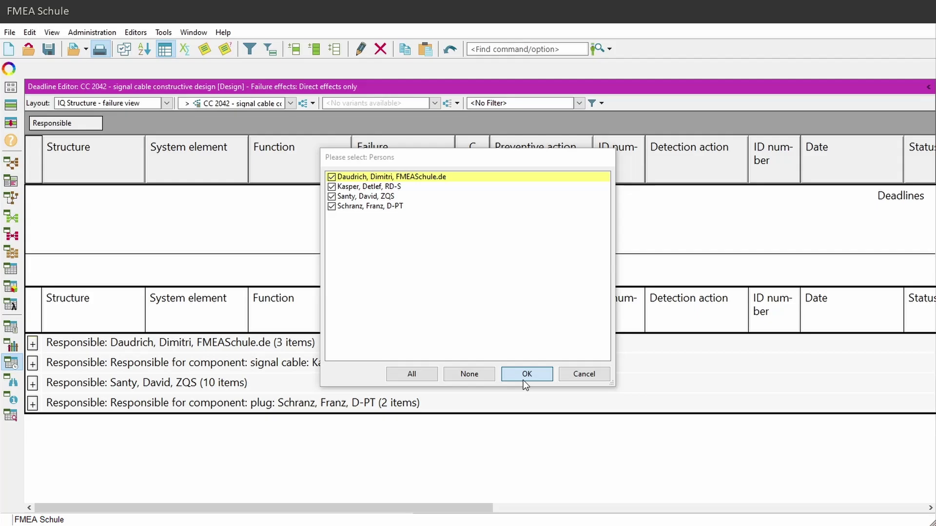
pyautogui.click(567, 457)
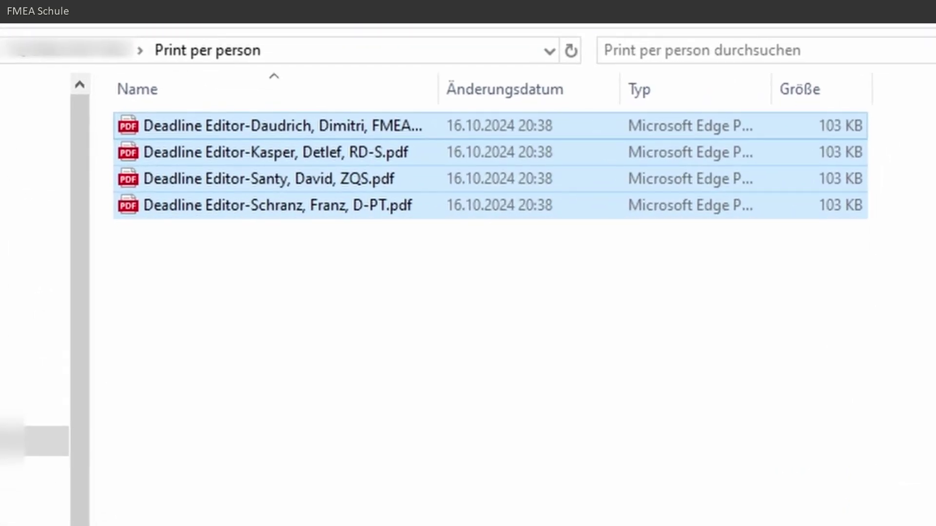
pyautogui.click(500, 494)
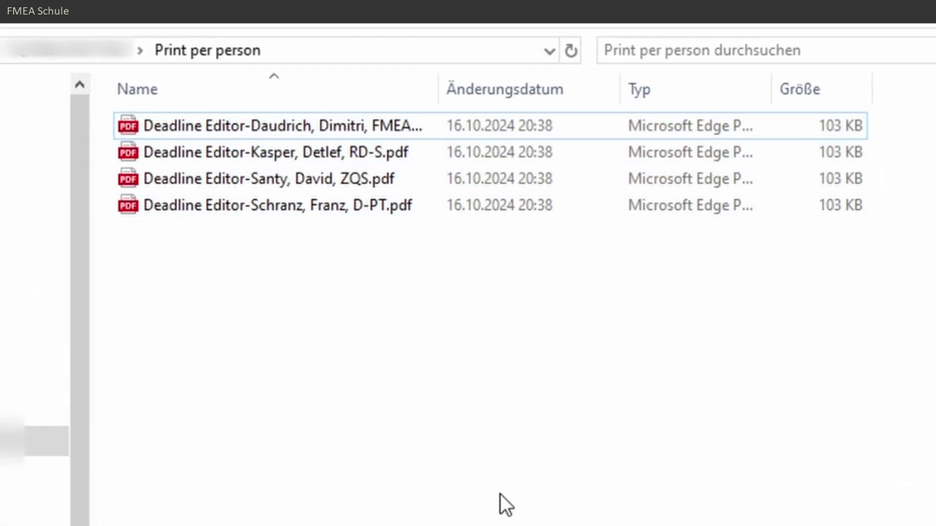
pyautogui.moveTo(282, 321); pyautogui.dragTo(232, 119)
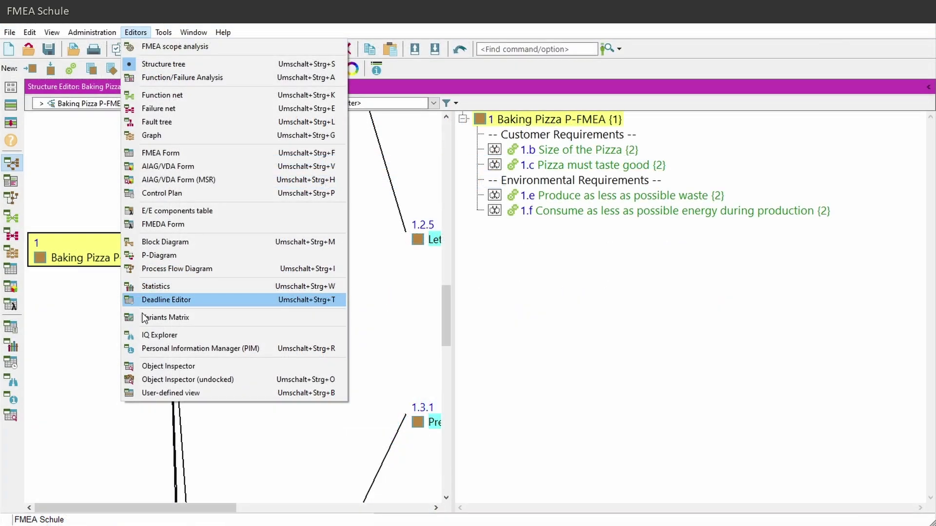
# Open the Variants Matrix and toggle the Functions, Failures and Actions row filters to include actions
pyautogui.click(191, 319)
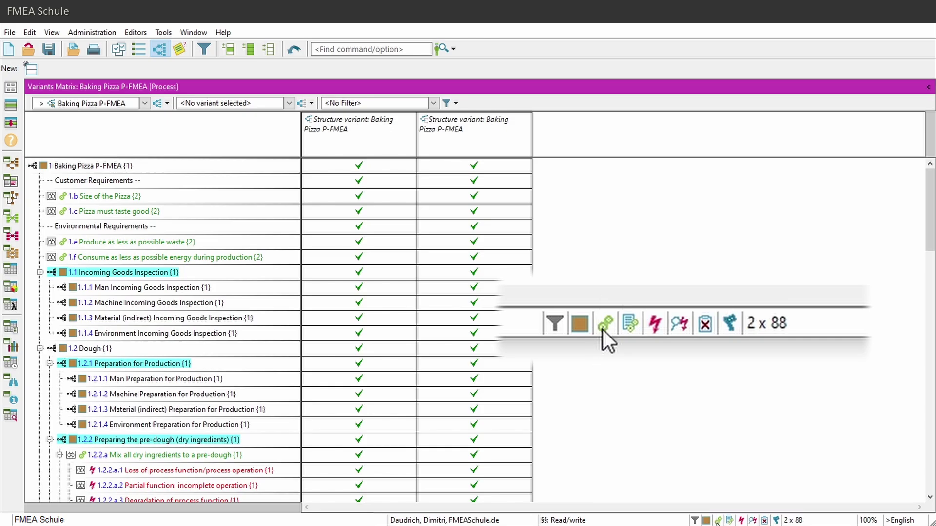
pyautogui.click(719, 521)
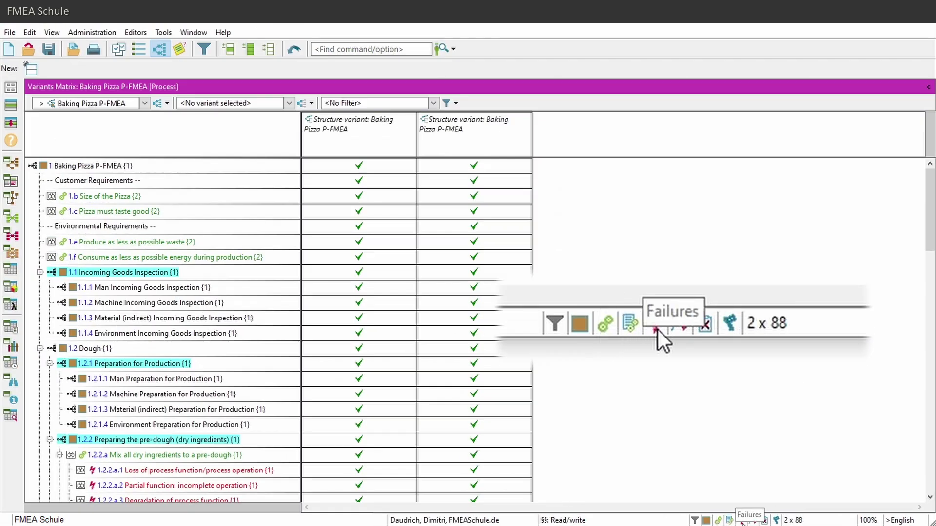
pyautogui.click(742, 521)
pyautogui.click(742, 521)
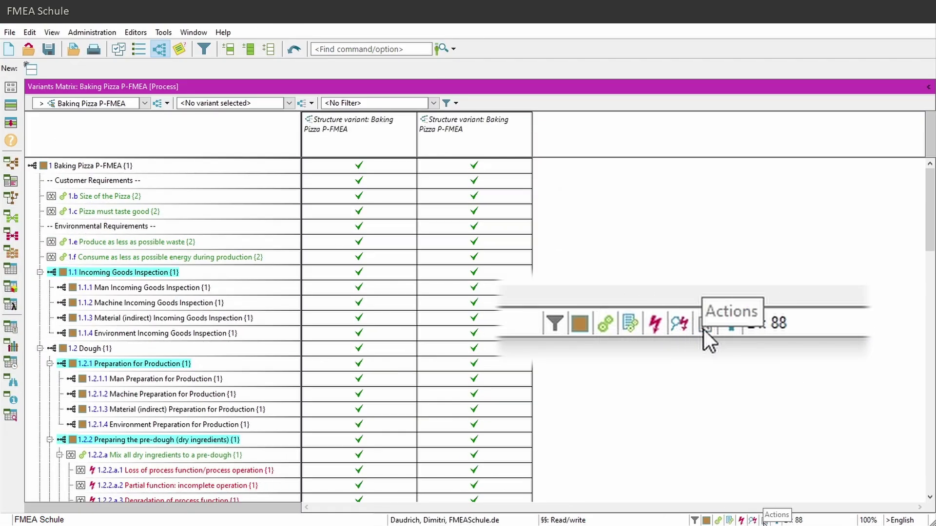
pyautogui.click(764, 521)
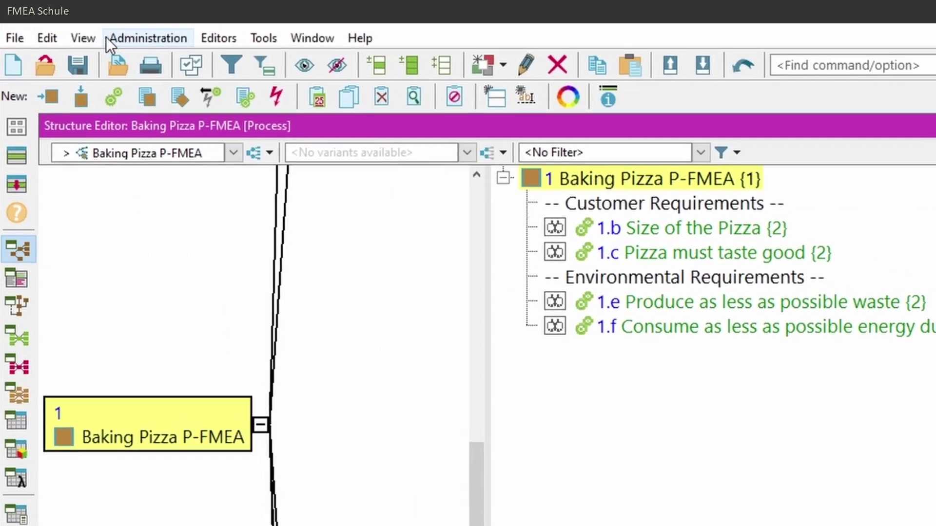
# Set the Terminology and translation editor's second language column to Deutsch and check the Automatic translation flag
pyautogui.click(146, 38)
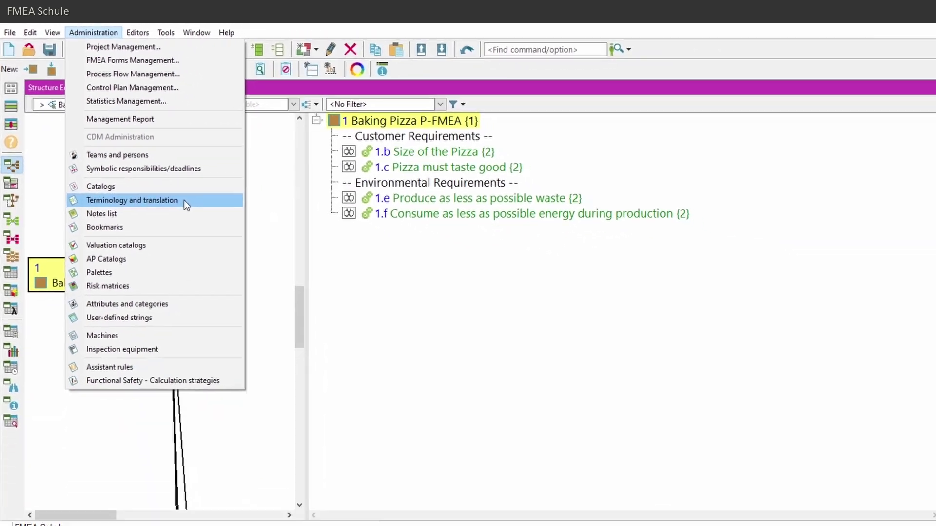
pyautogui.click(298, 317)
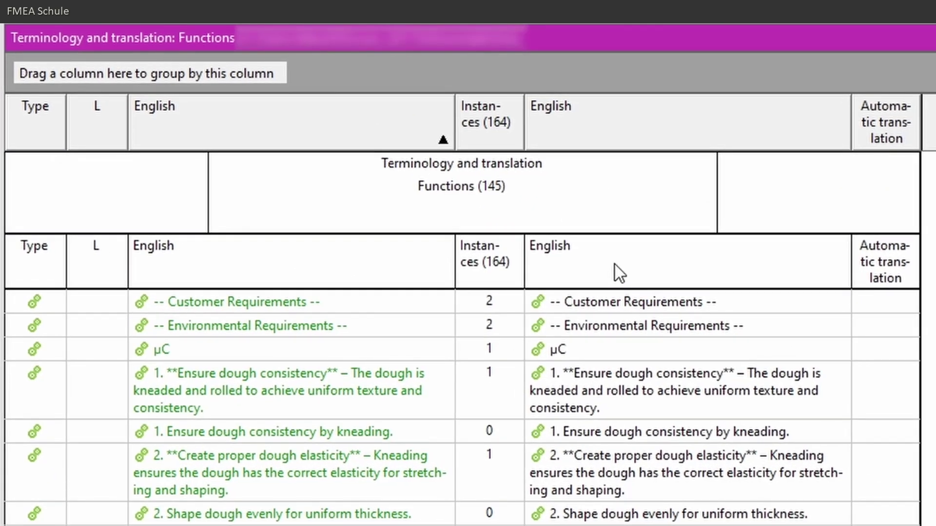
pyautogui.click(615, 265)
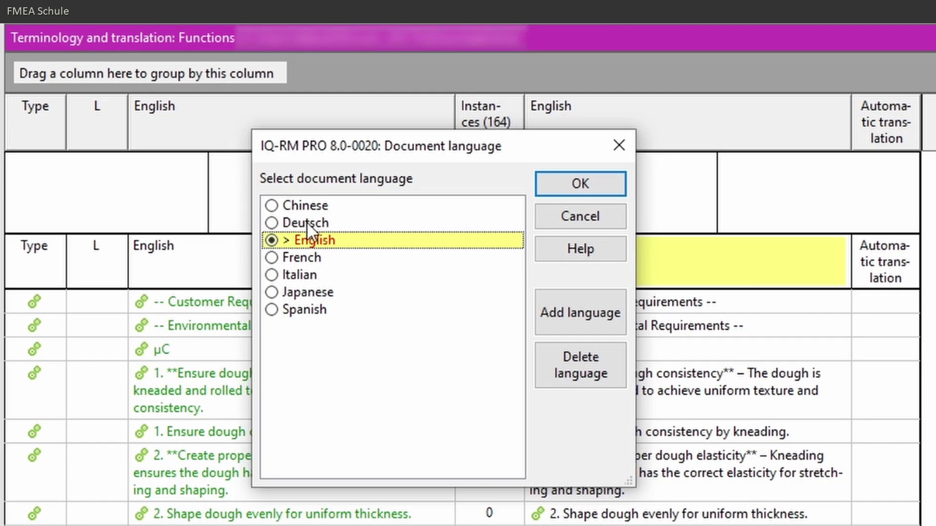
pyautogui.click(325, 224)
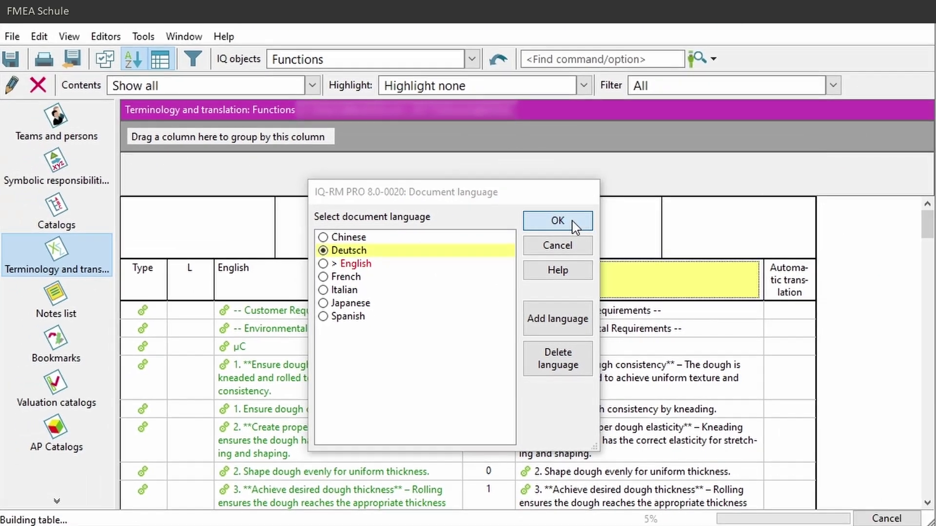
pyautogui.click(581, 184)
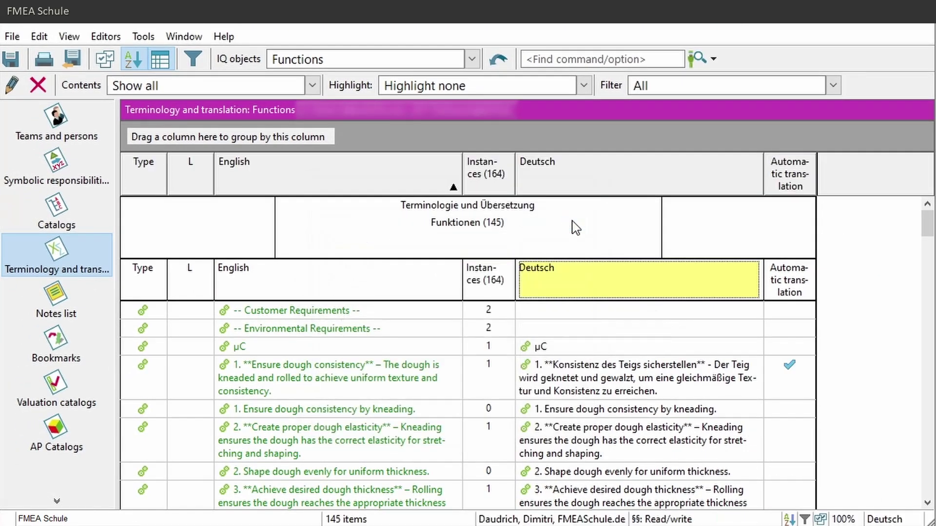
pyautogui.click(789, 379)
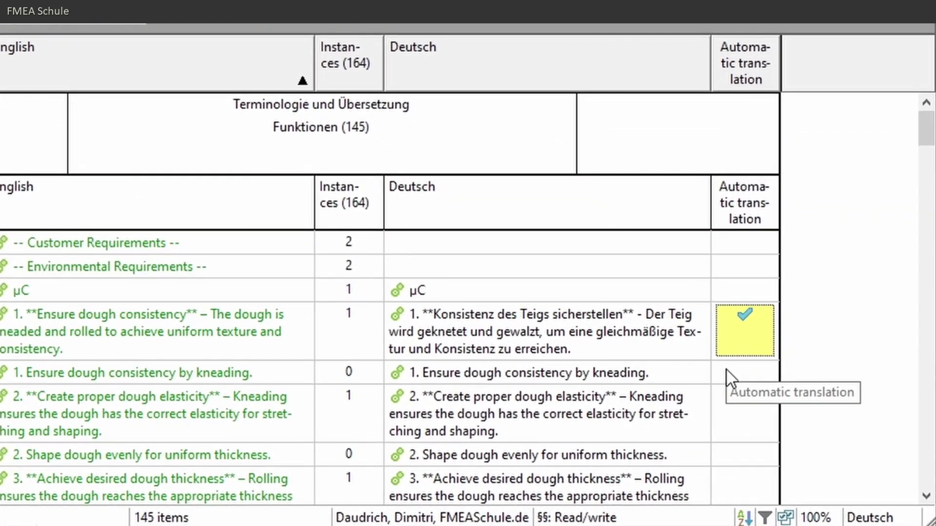
# Machine-translate 'Ensure dough consistency by kneading' from English to German, then note DeepL's 500,000-character monthly limit
pyautogui.rightClick(727, 371)
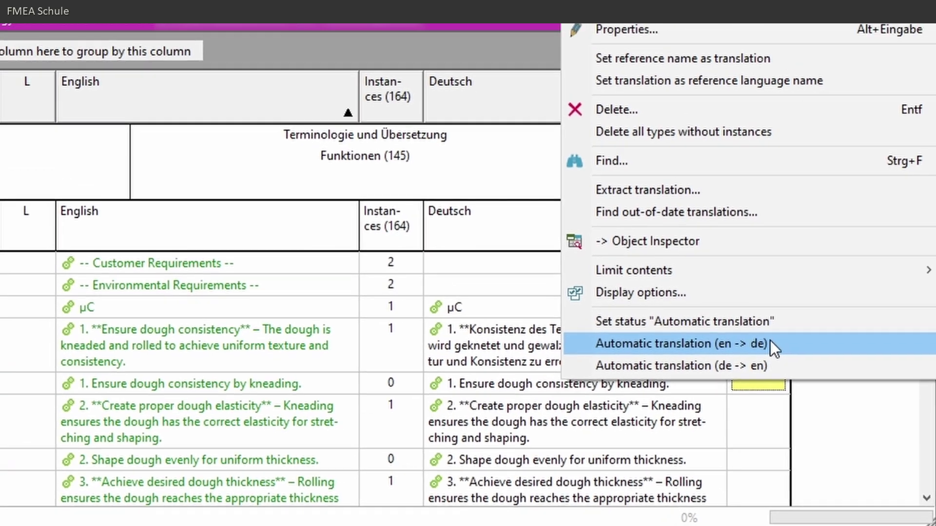
pyautogui.click(757, 330)
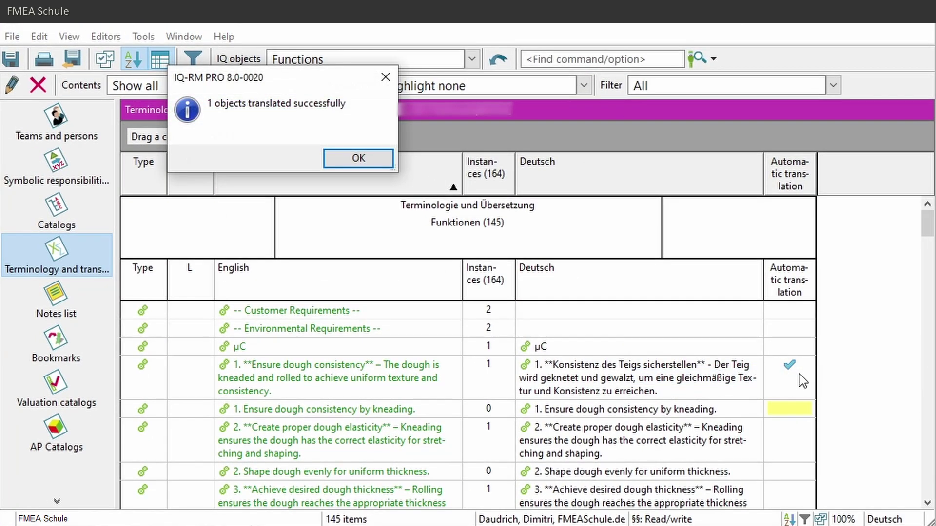
pyautogui.click(360, 157)
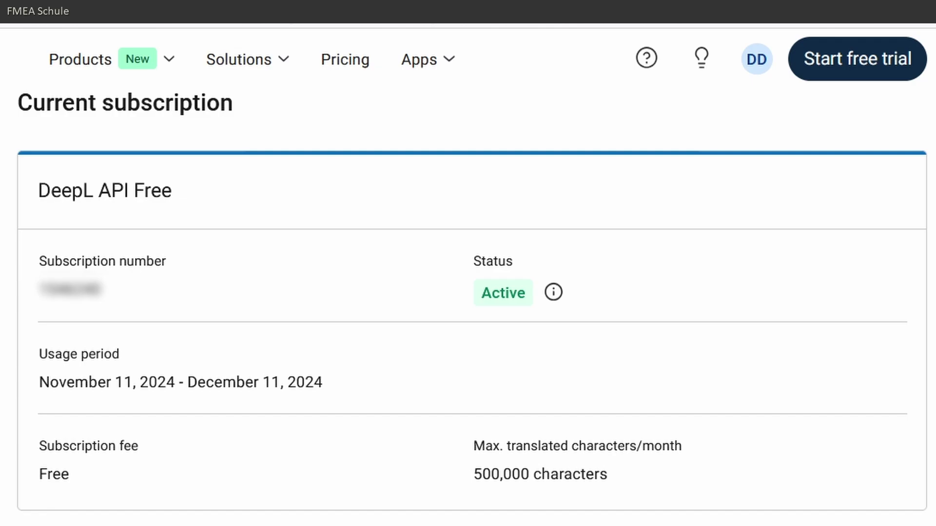
pyautogui.moveTo(607, 475); pyautogui.dragTo(473, 445)
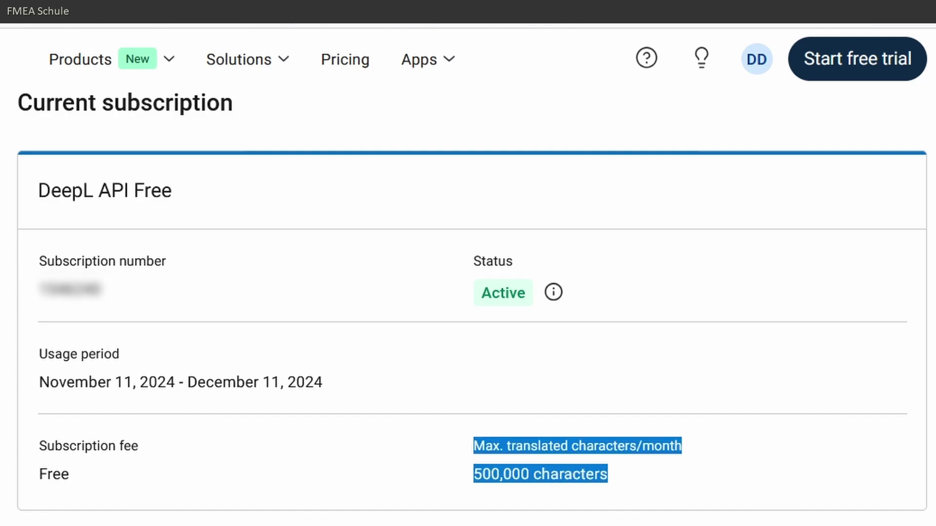